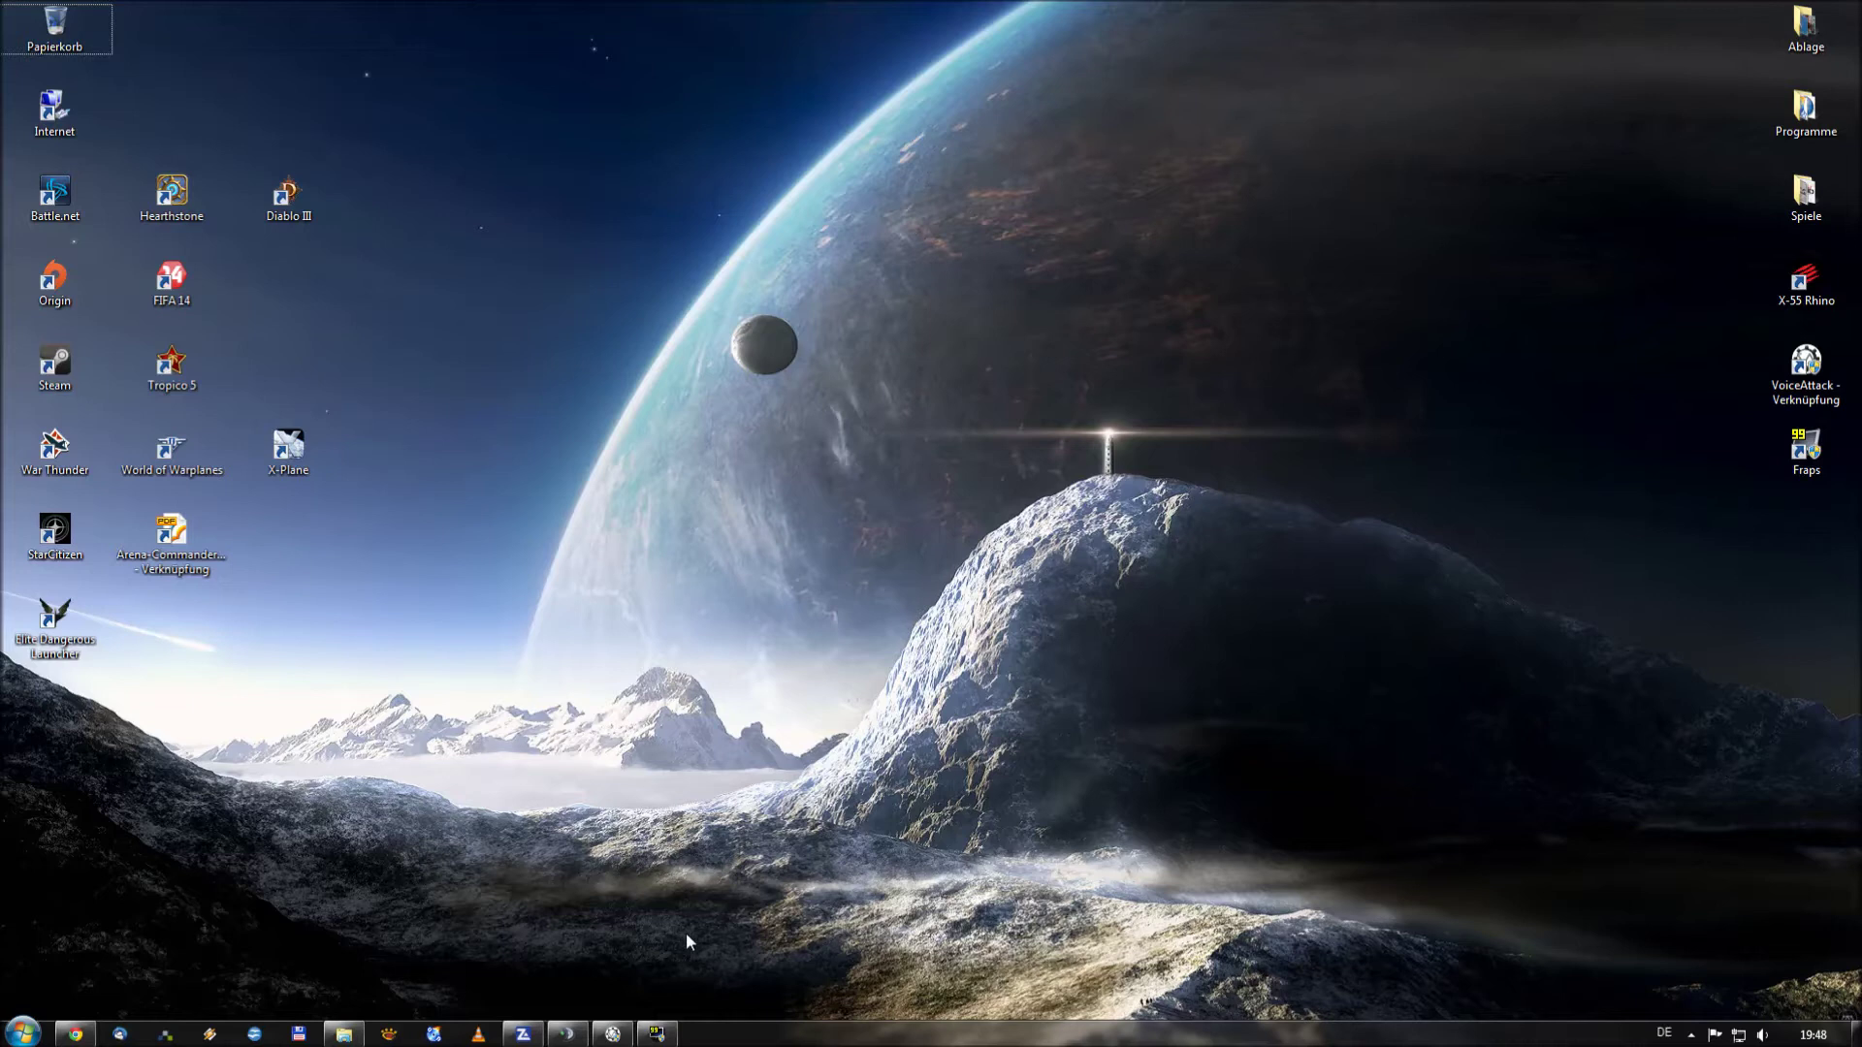
# Step: Bring up VoiceAttack and TeamSpeak 3 side by side and select the own user entry in the -Laberecke- IIII channel
pyautogui.click(612, 1034)
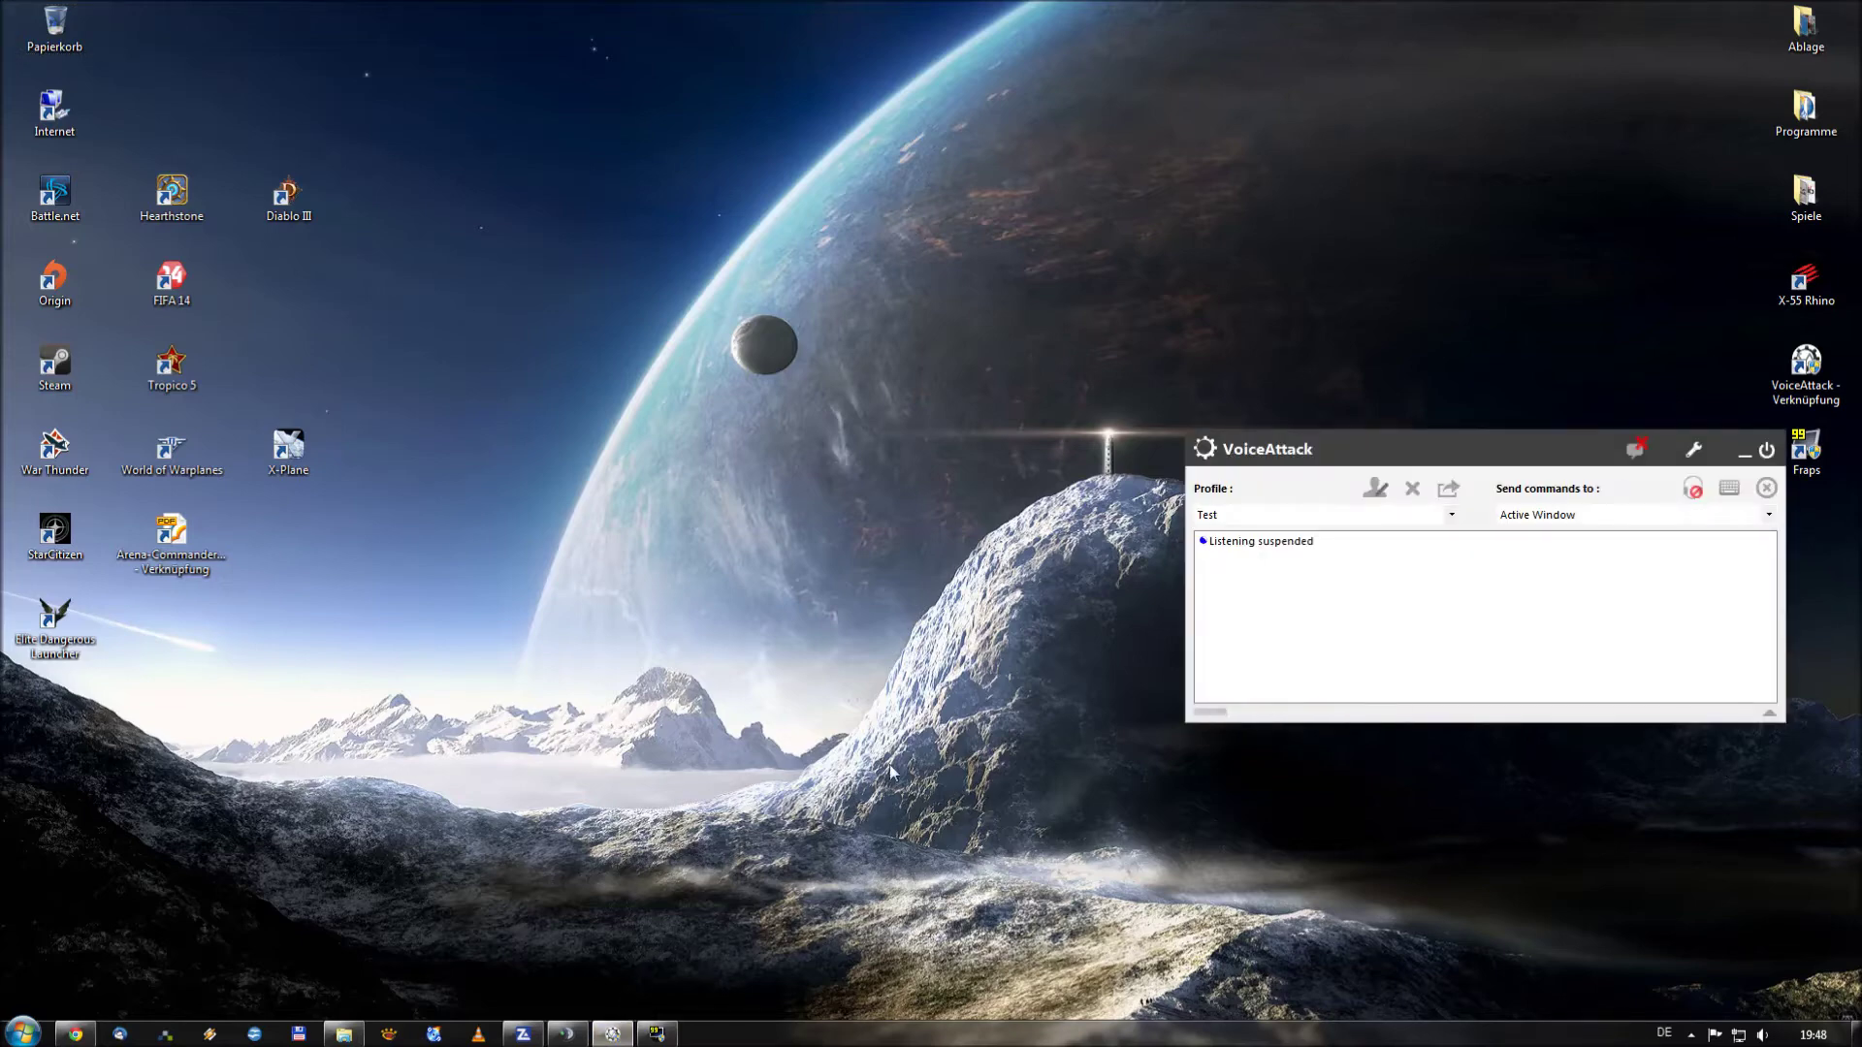
pyautogui.click(569, 1034)
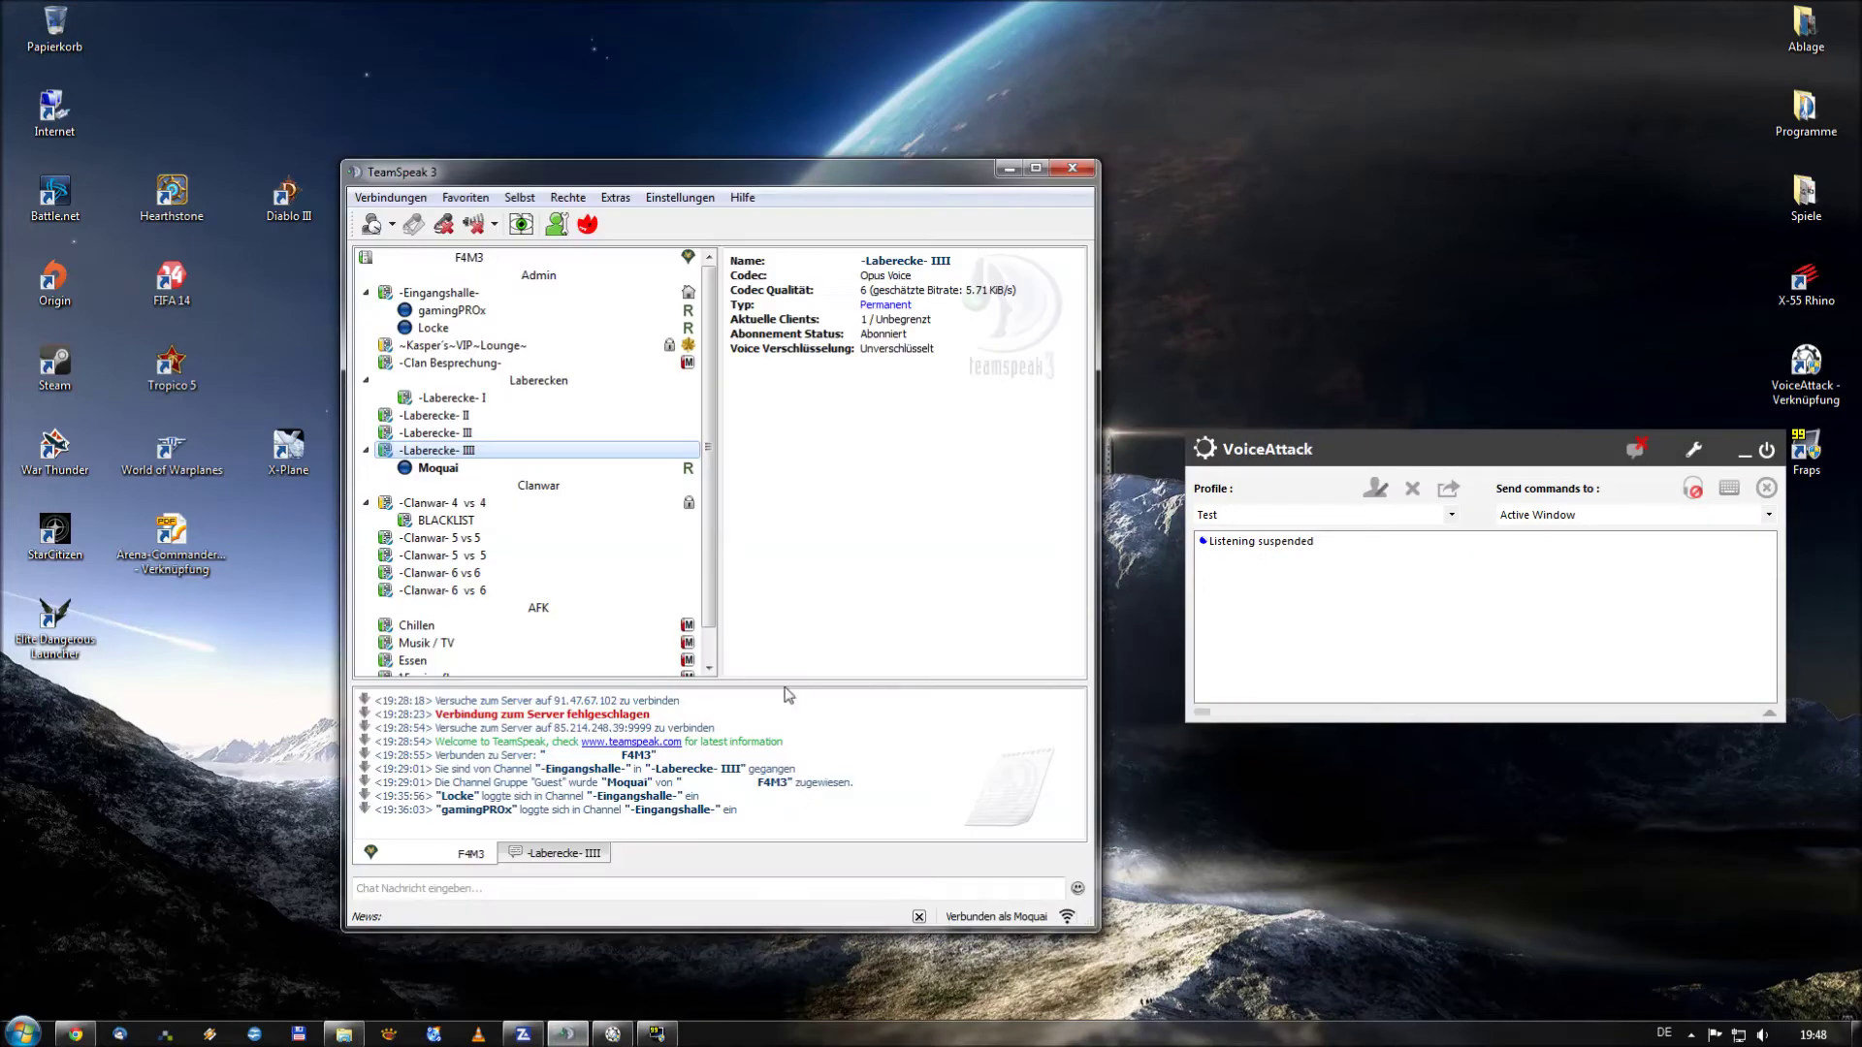
pyautogui.click(426, 469)
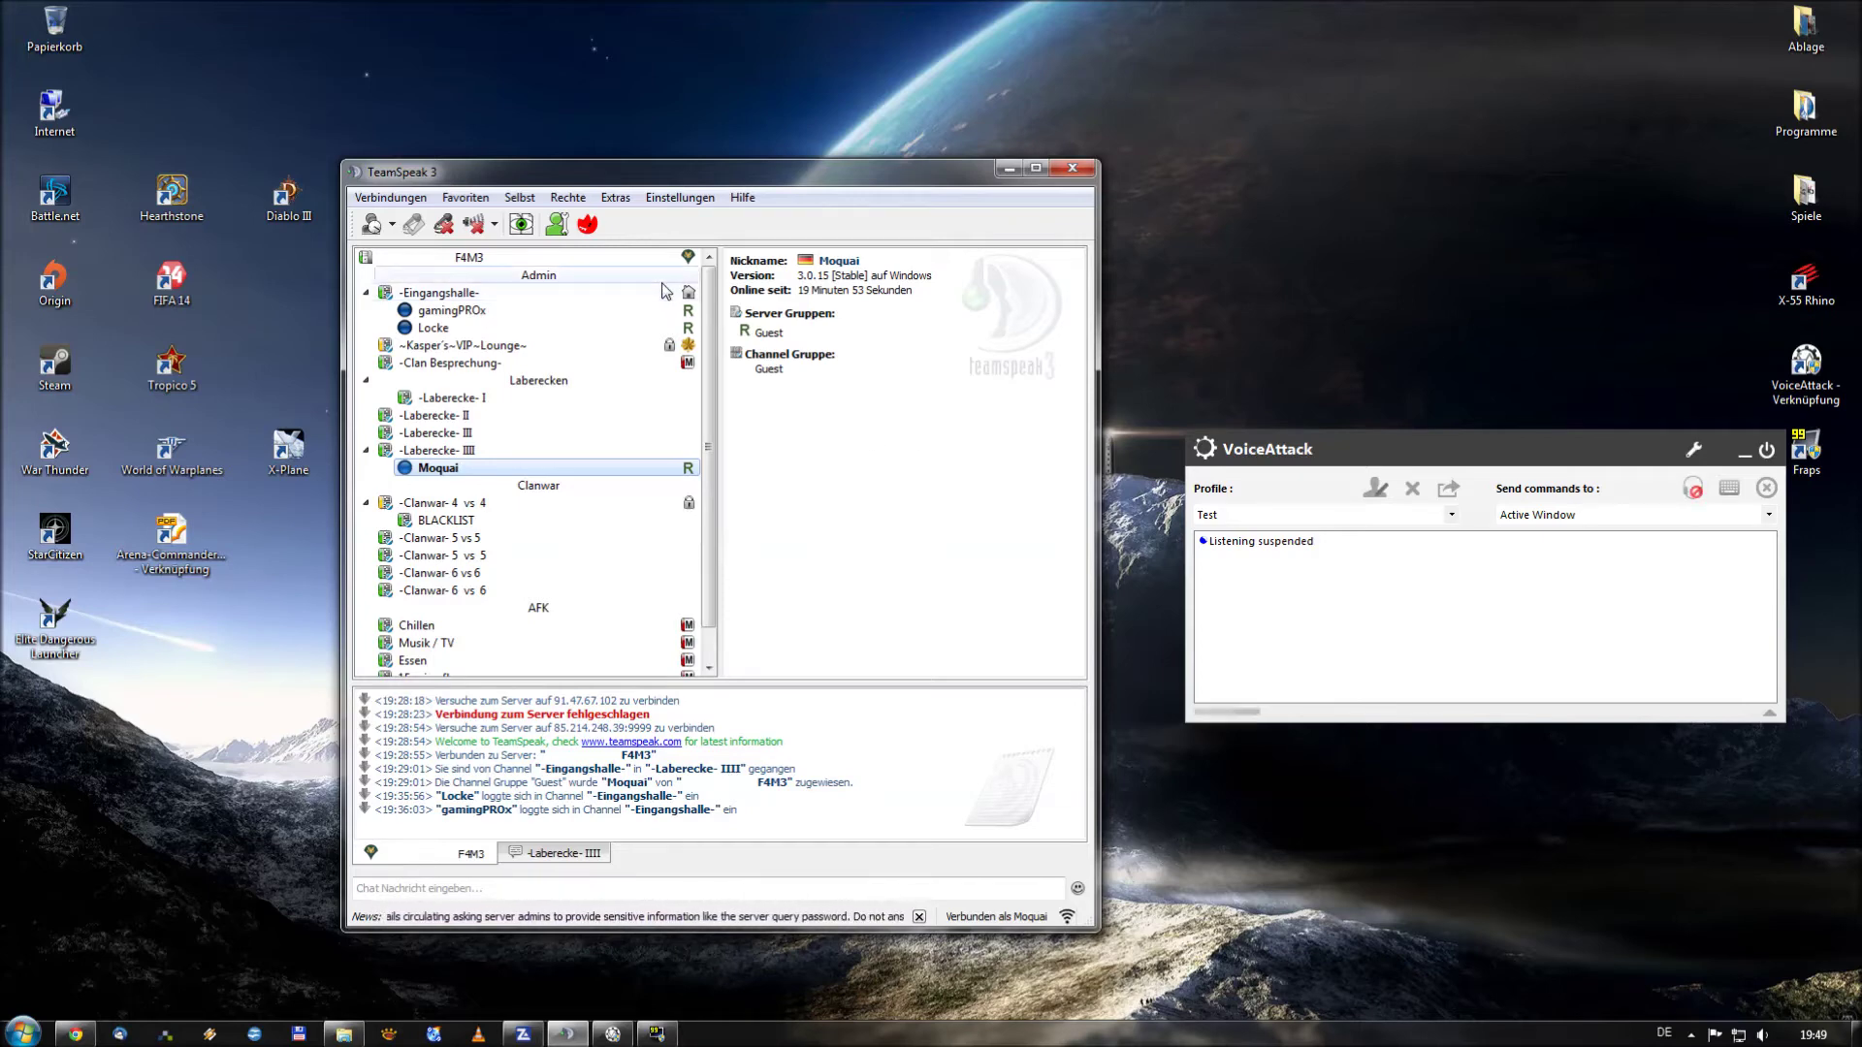
# Step: Check the push-to-talk hotkey in TeamSpeak's recording options, accept them, and check the listening entry in VoiceAttack's log
pyautogui.click(679, 198)
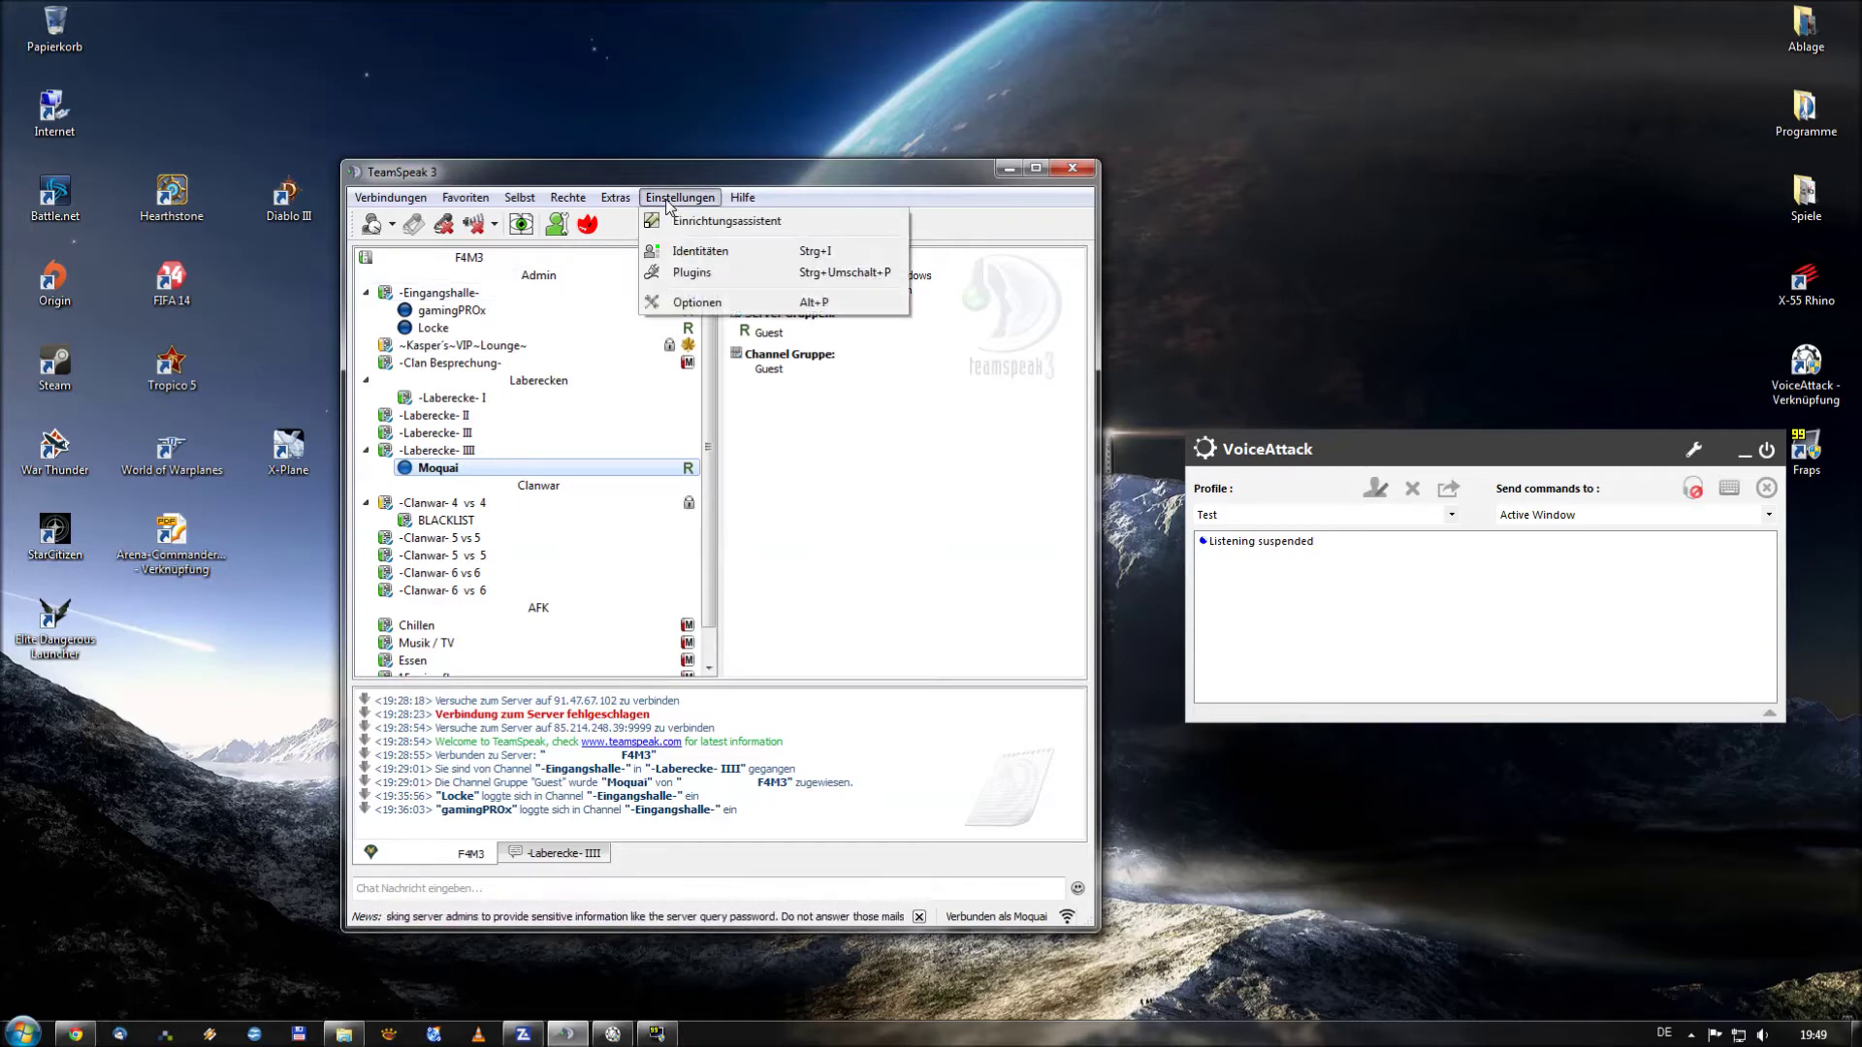
pyautogui.click(692, 308)
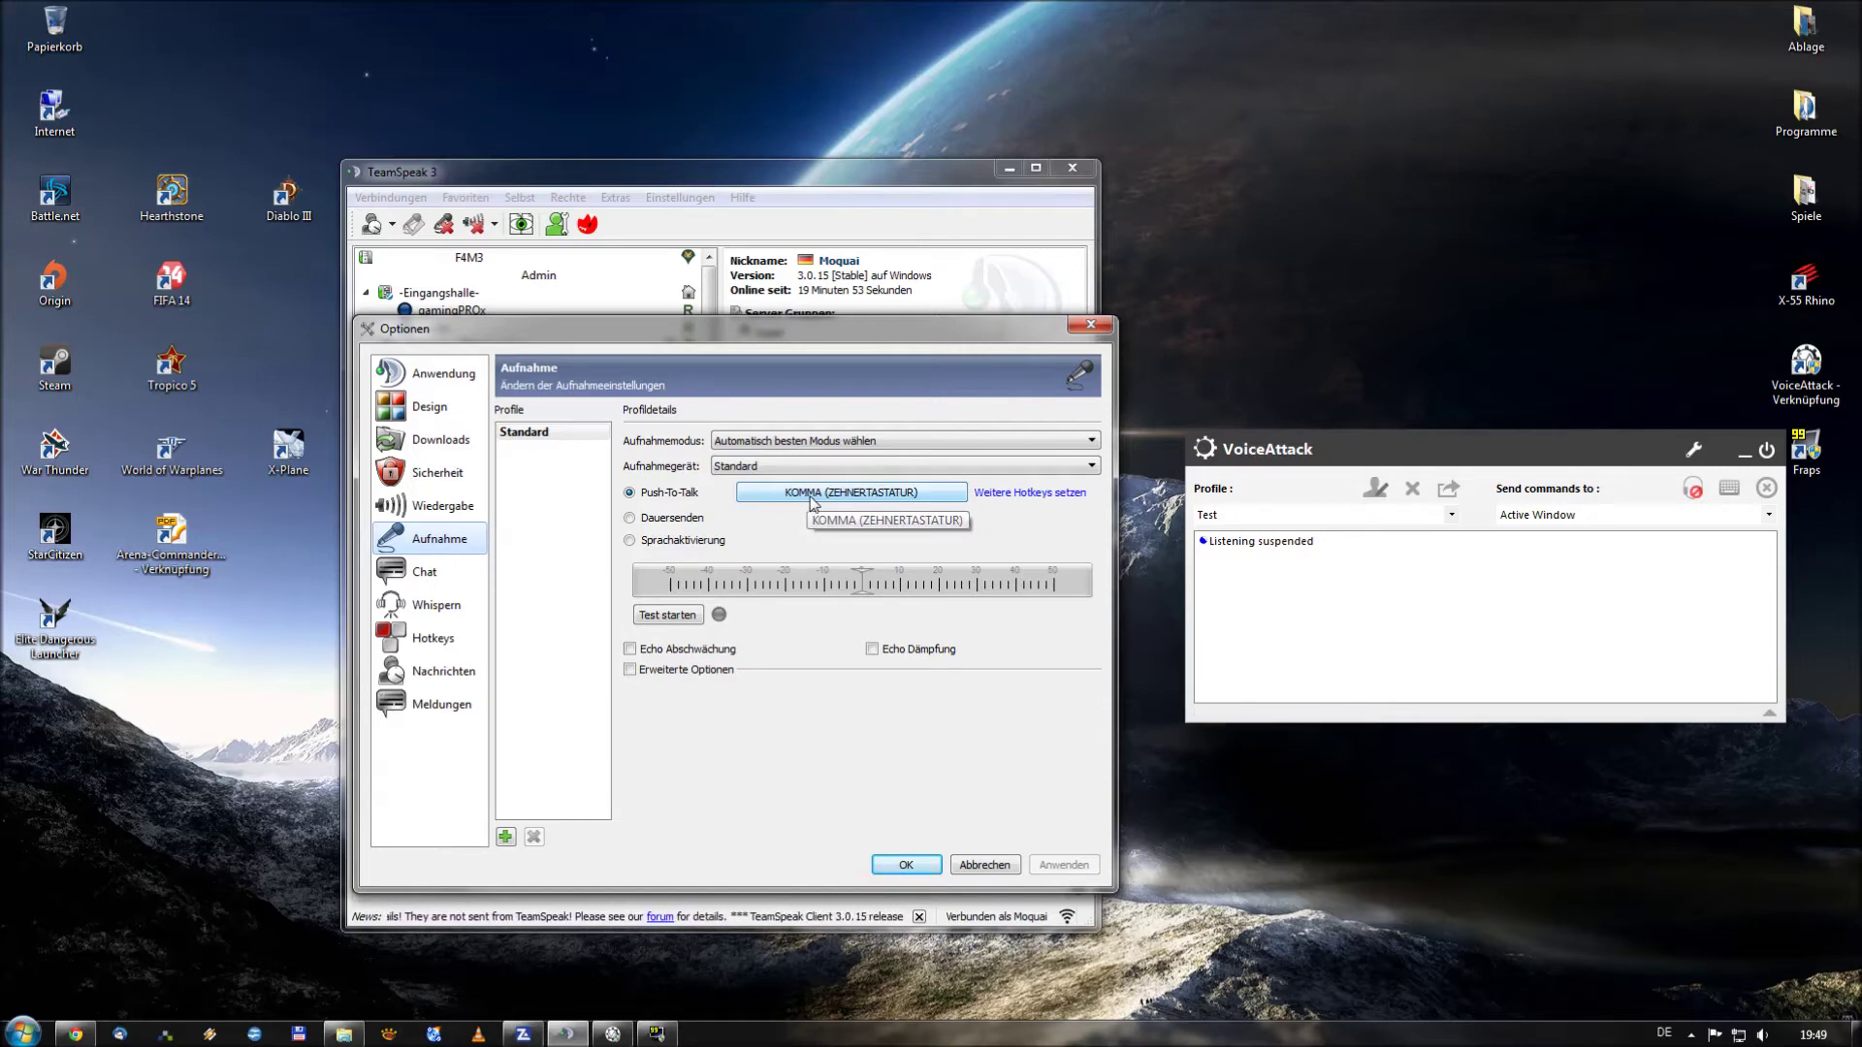
pyautogui.click(901, 866)
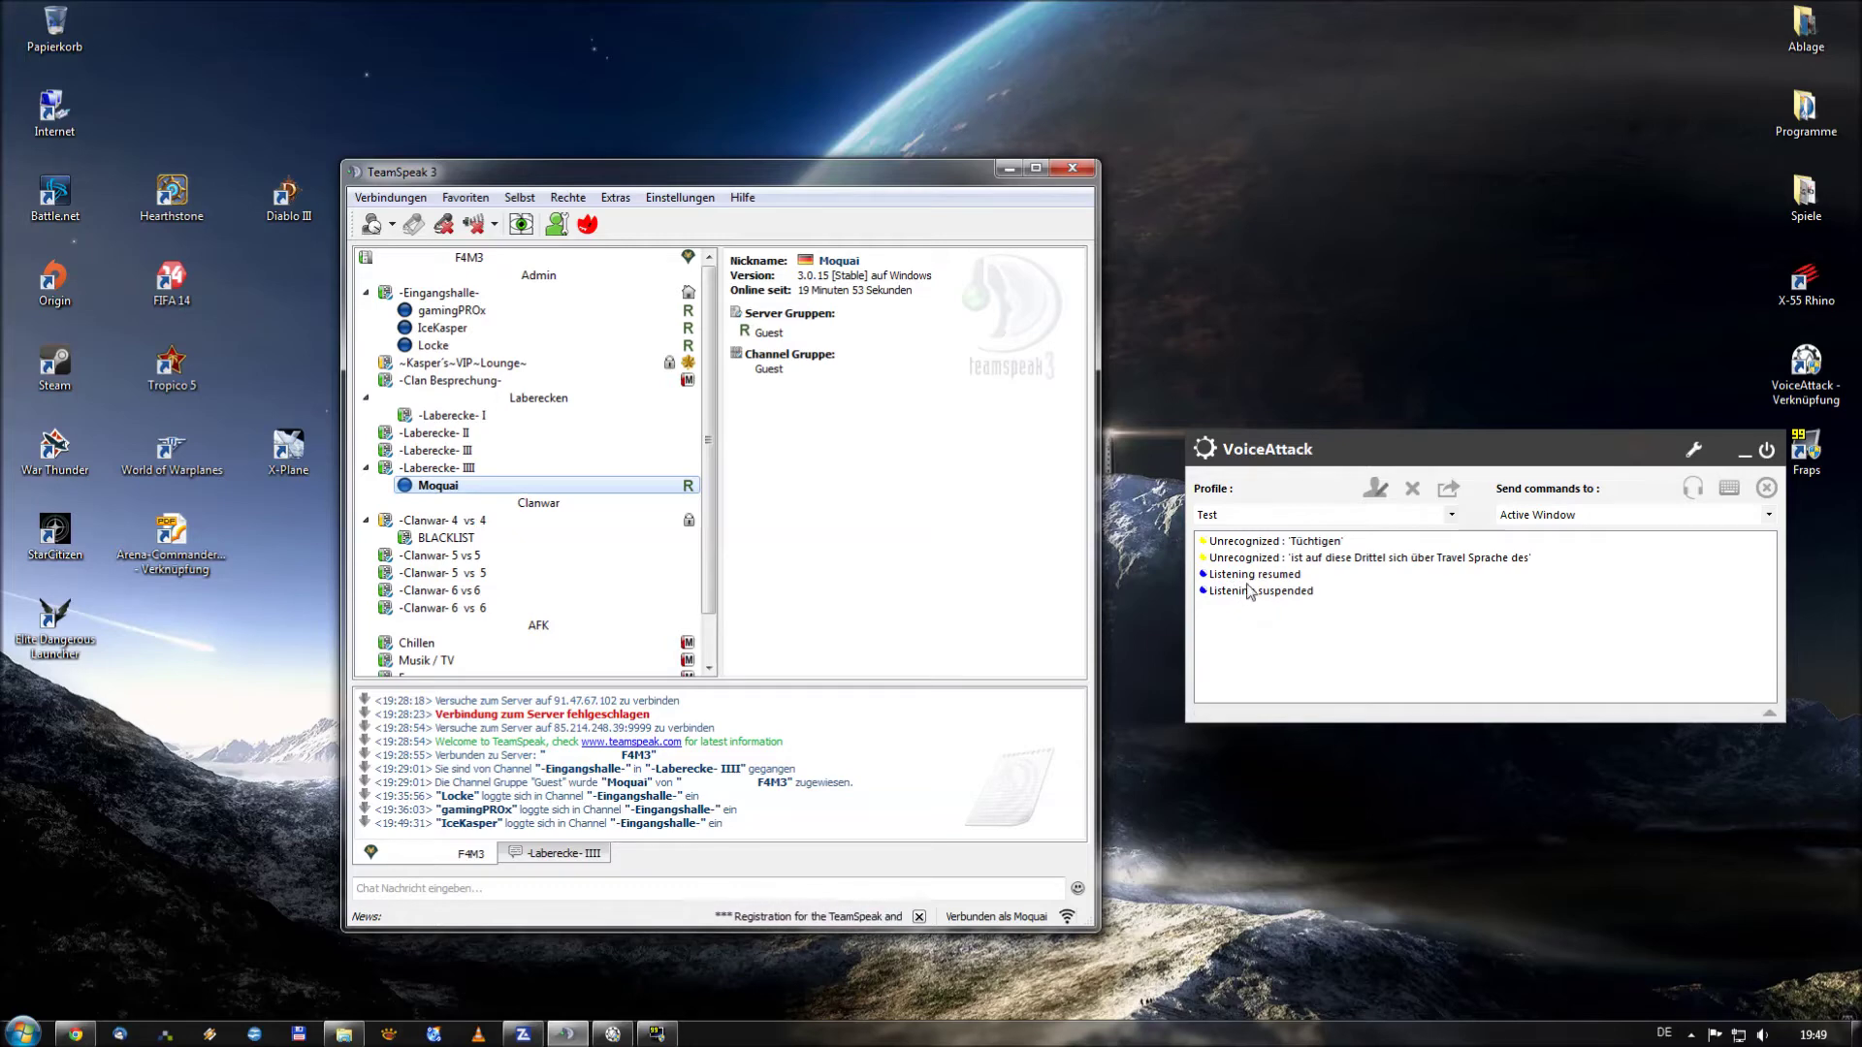
pyautogui.click(1247, 578)
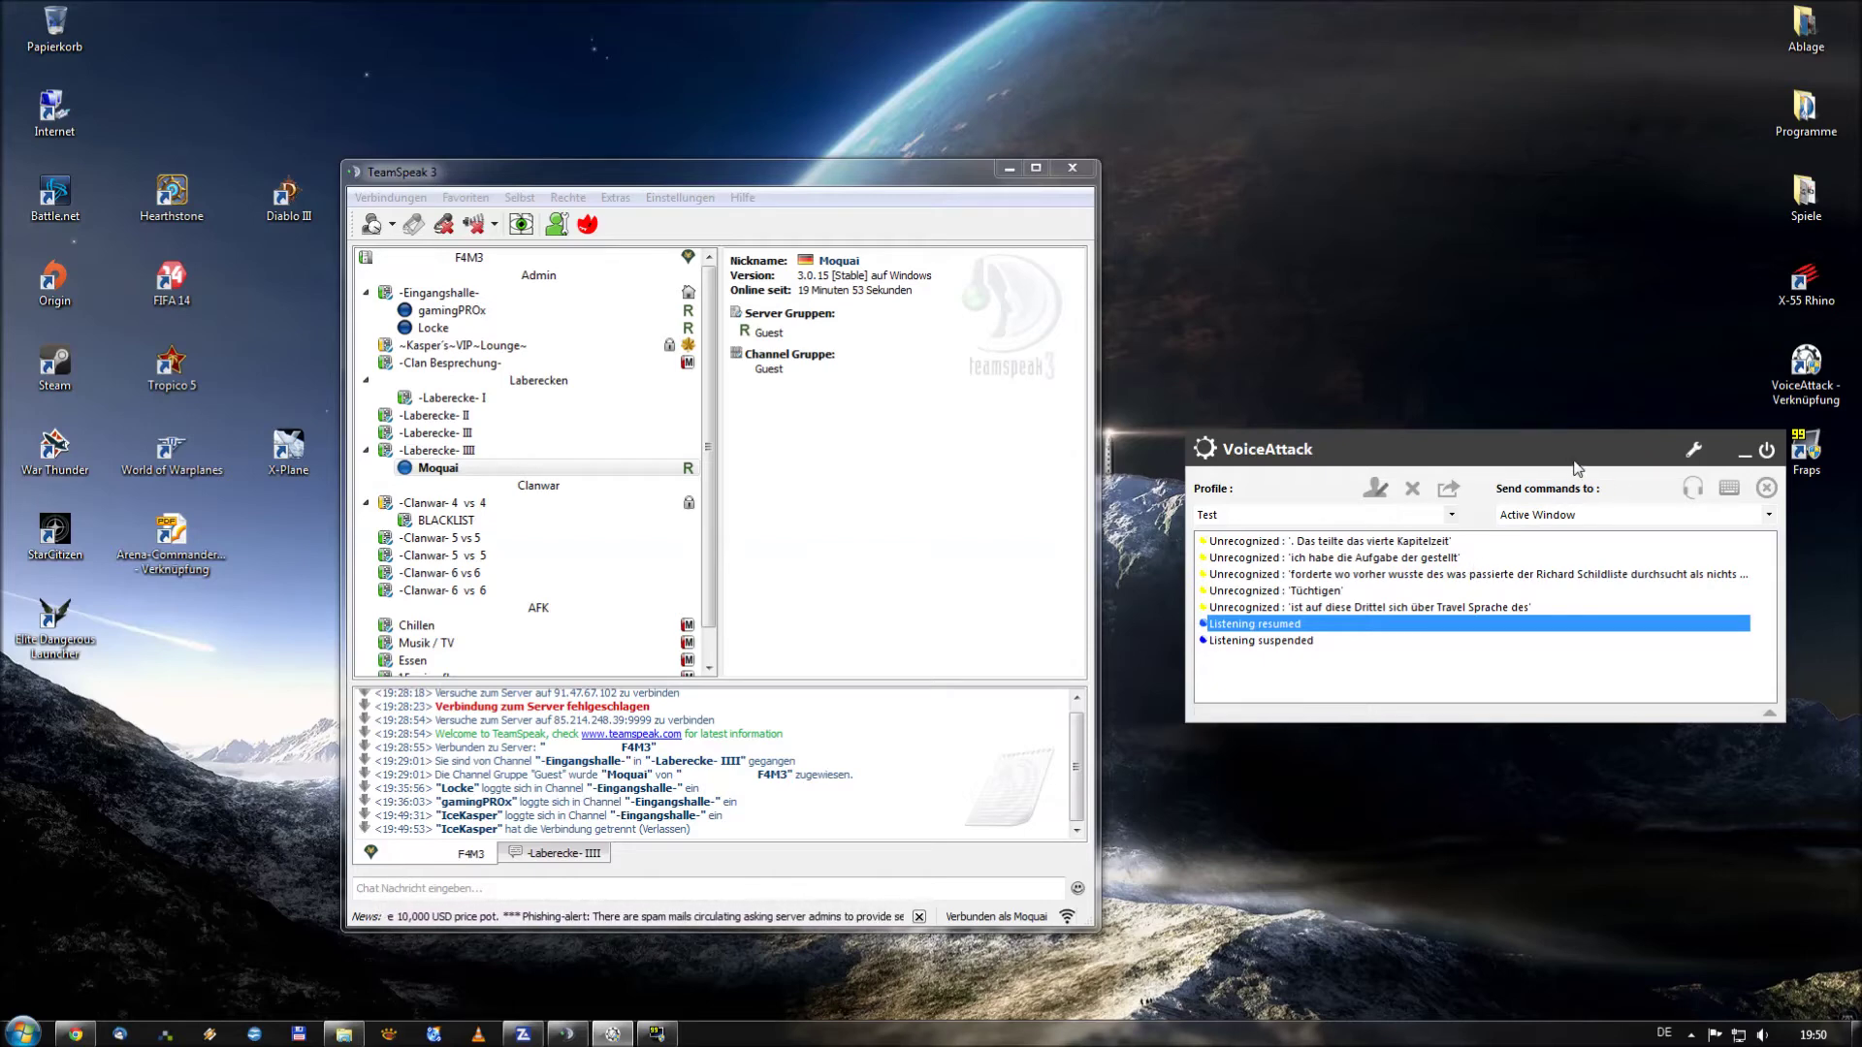
# Step: Examine which key and listening behaviour VoiceAttack's recognition global hotkey uses, accept the options, and toggle listening
pyautogui.click(1696, 453)
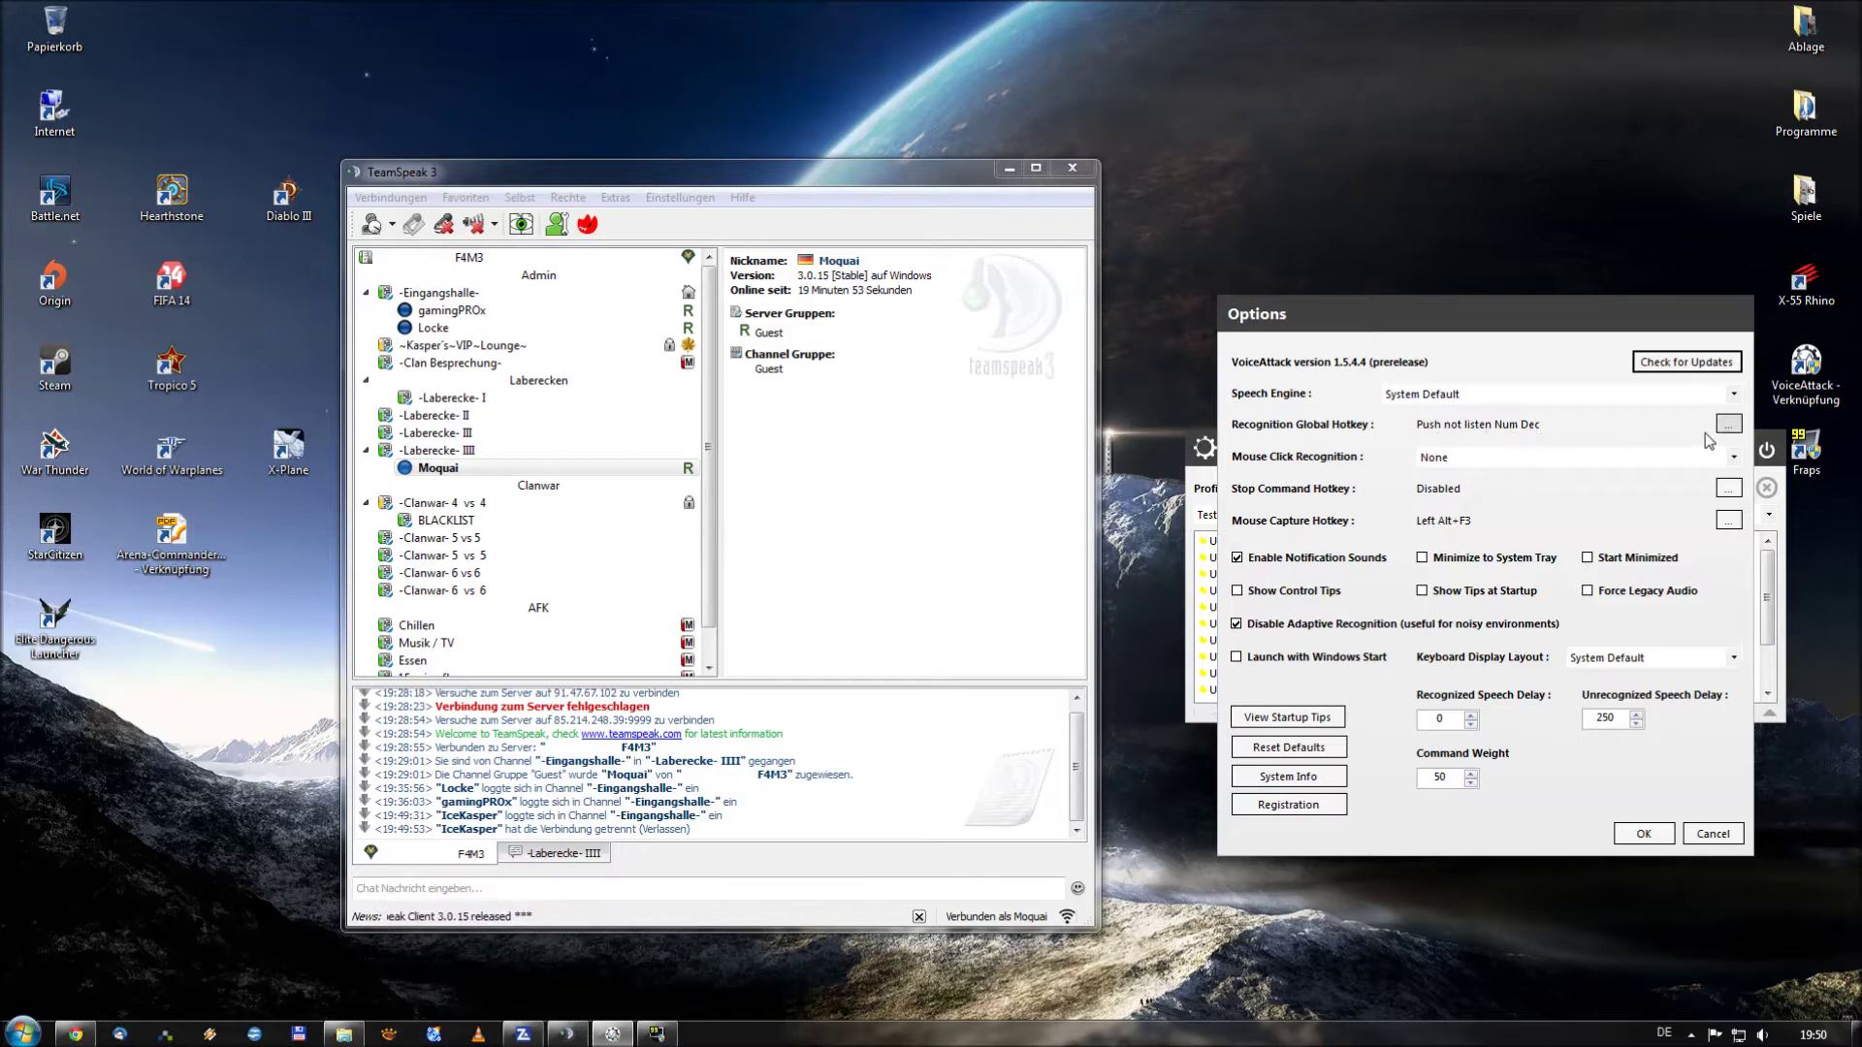
pyautogui.click(1729, 427)
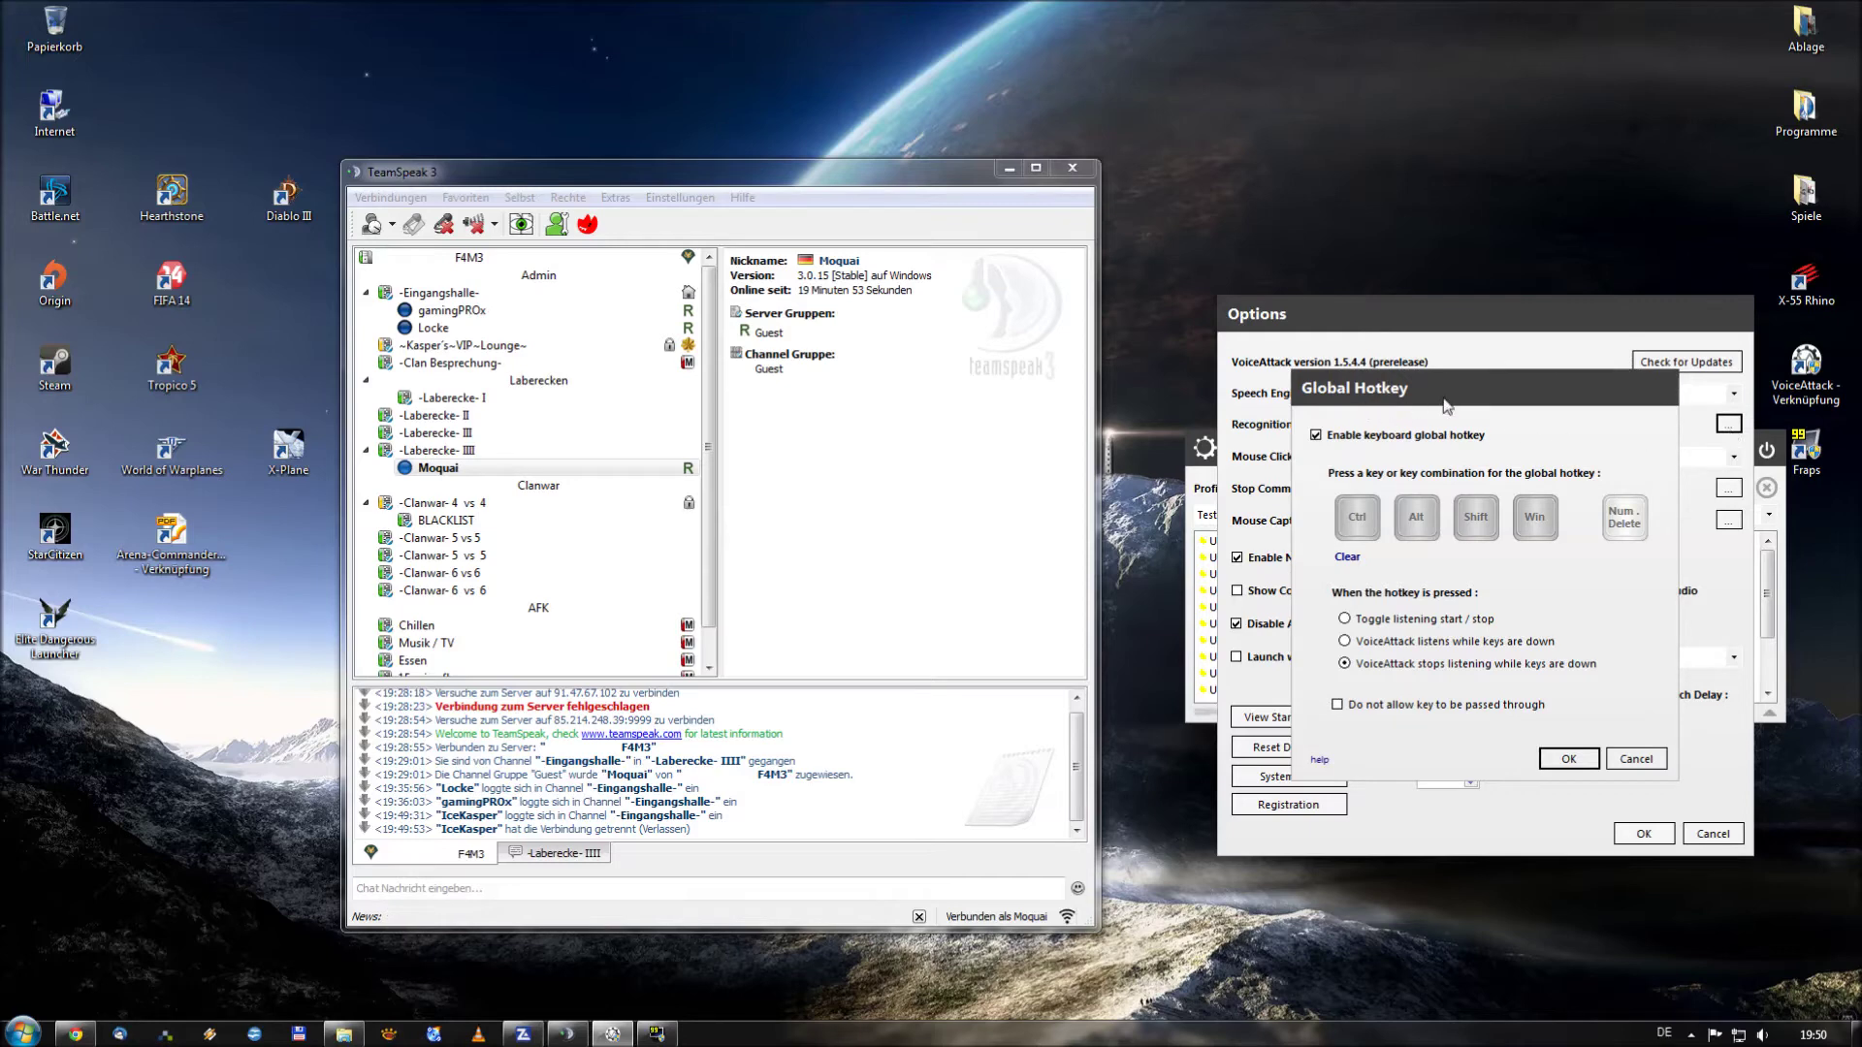
pyautogui.moveTo(1452, 403); pyautogui.dragTo(1393, 357)
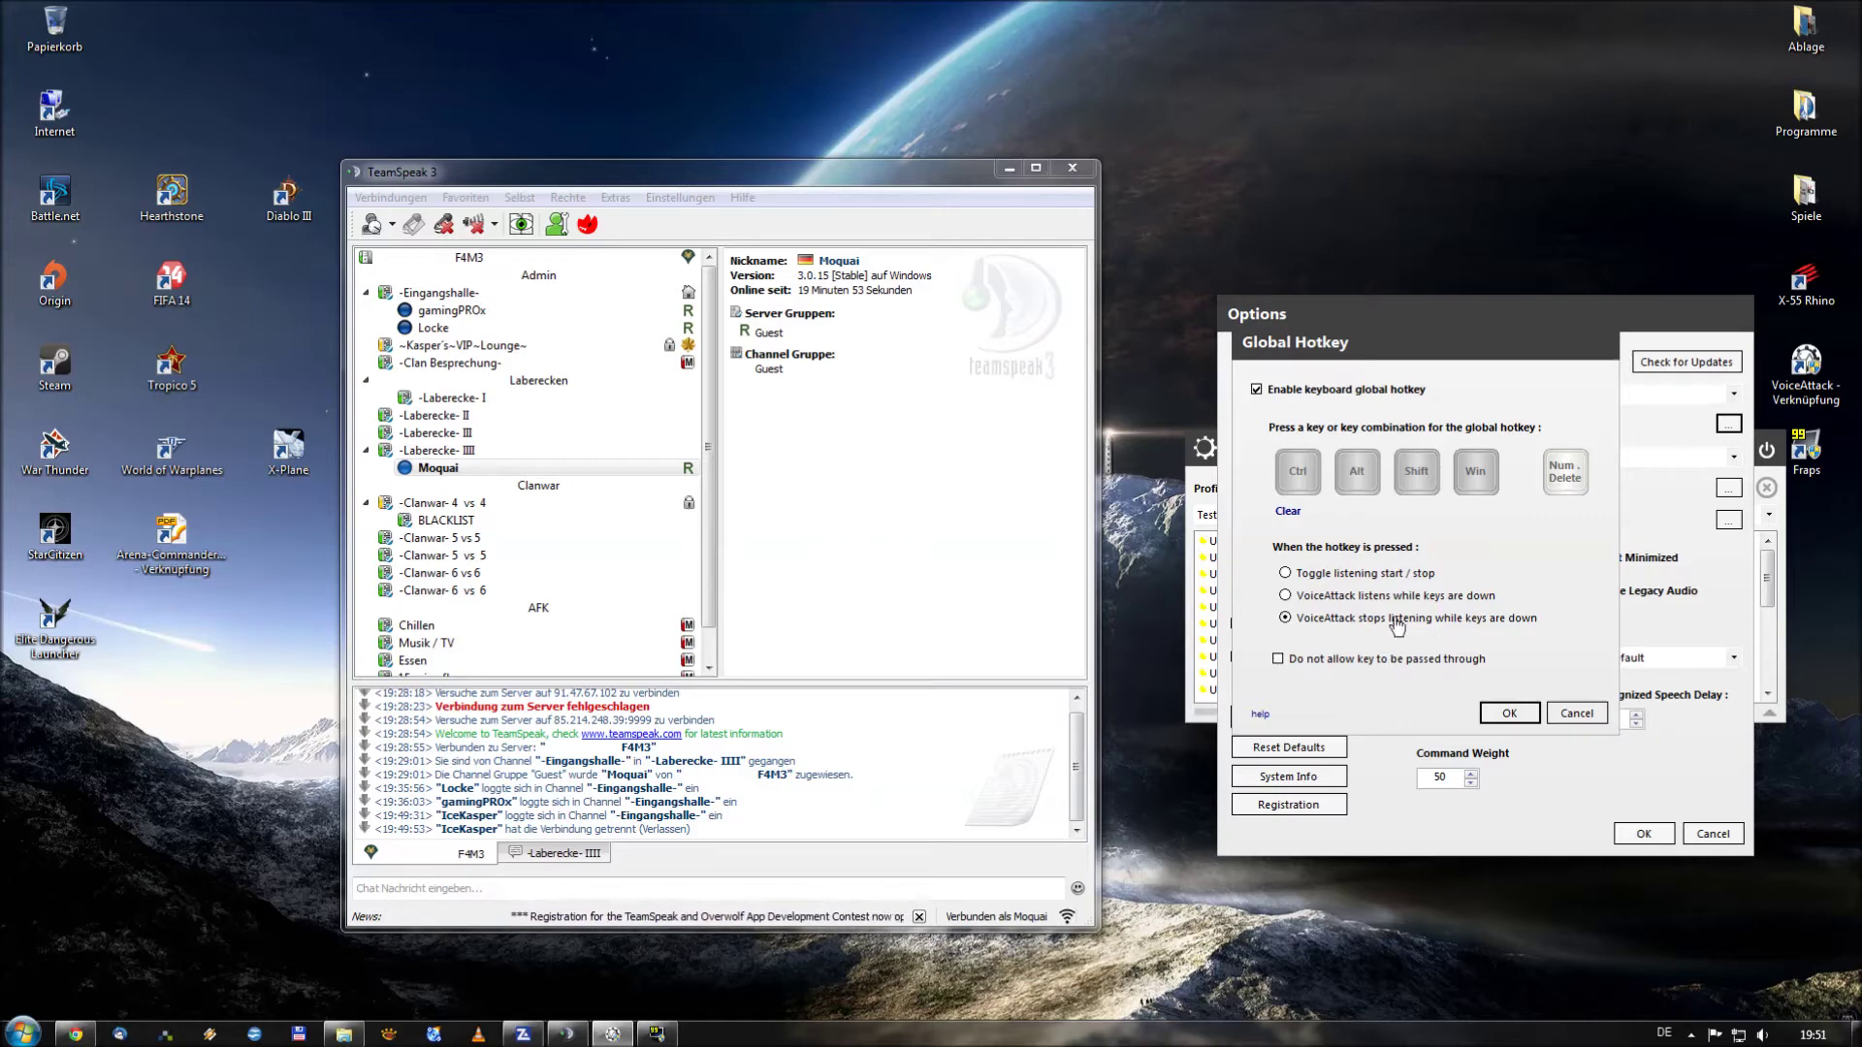
pyautogui.click(1509, 718)
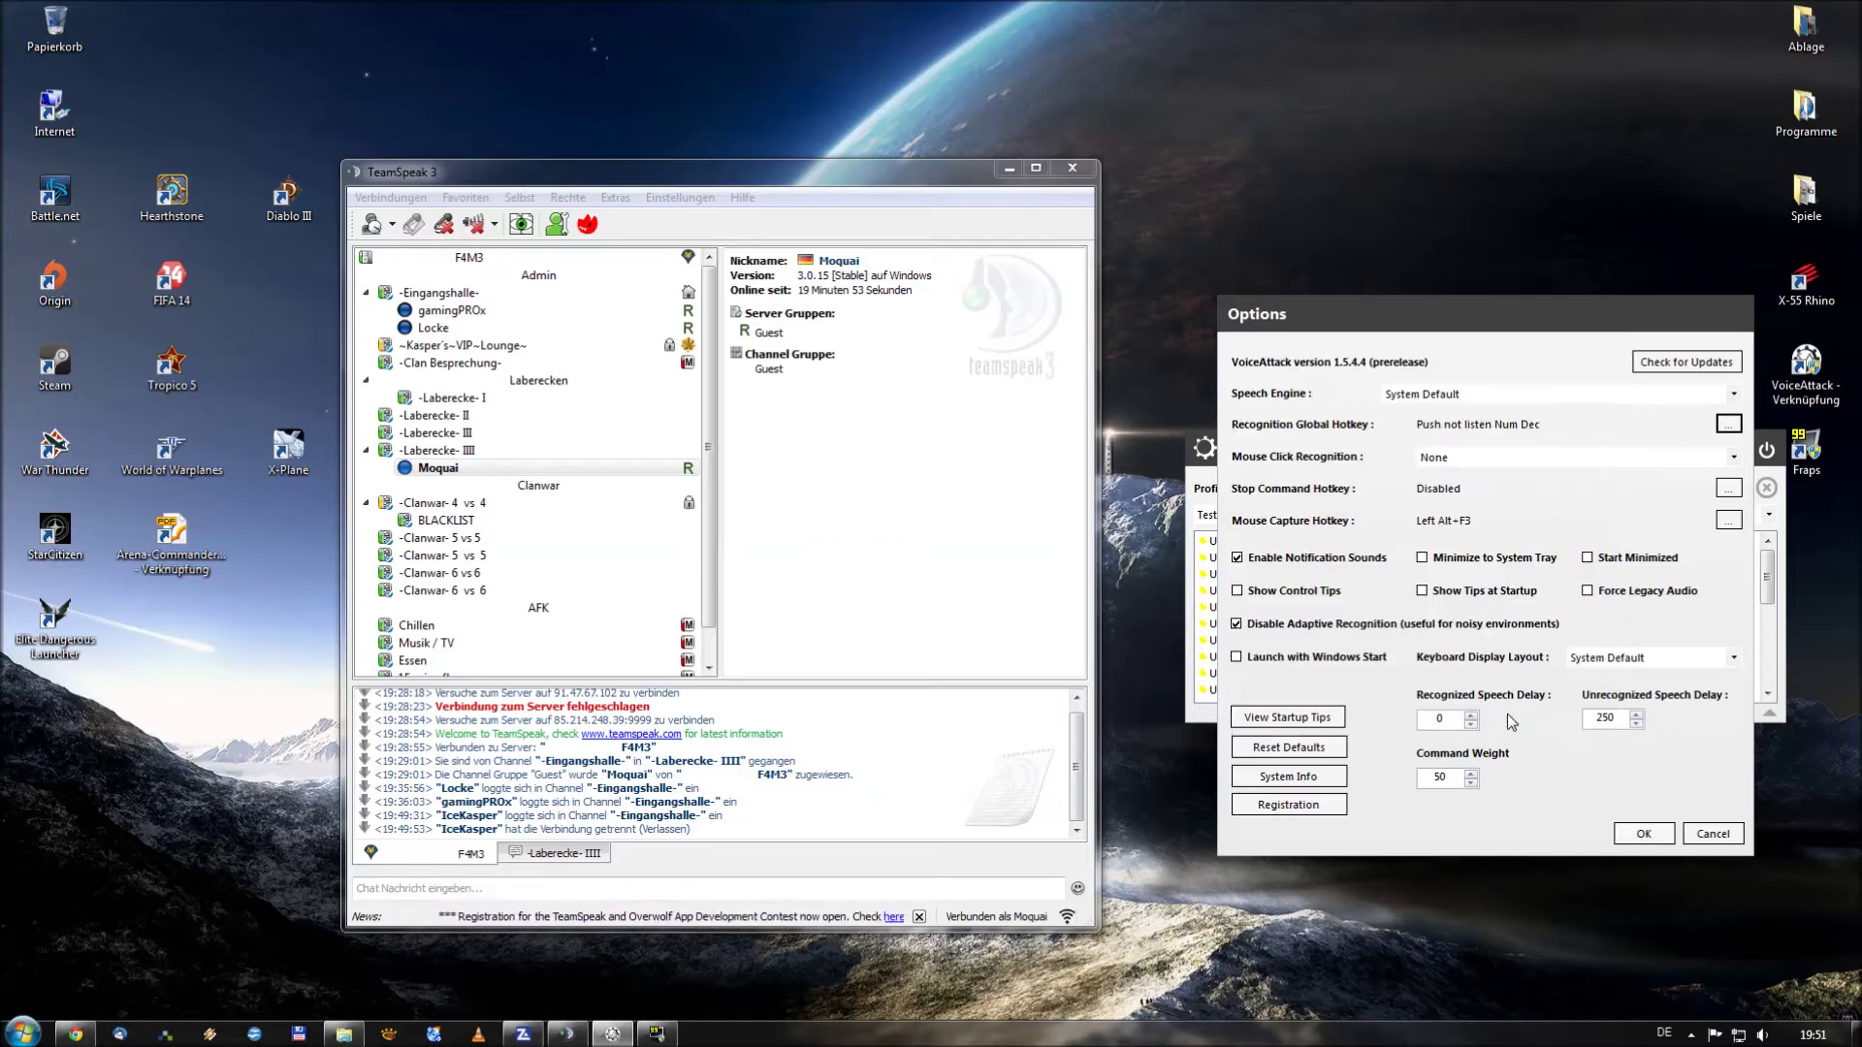
pyautogui.click(1641, 831)
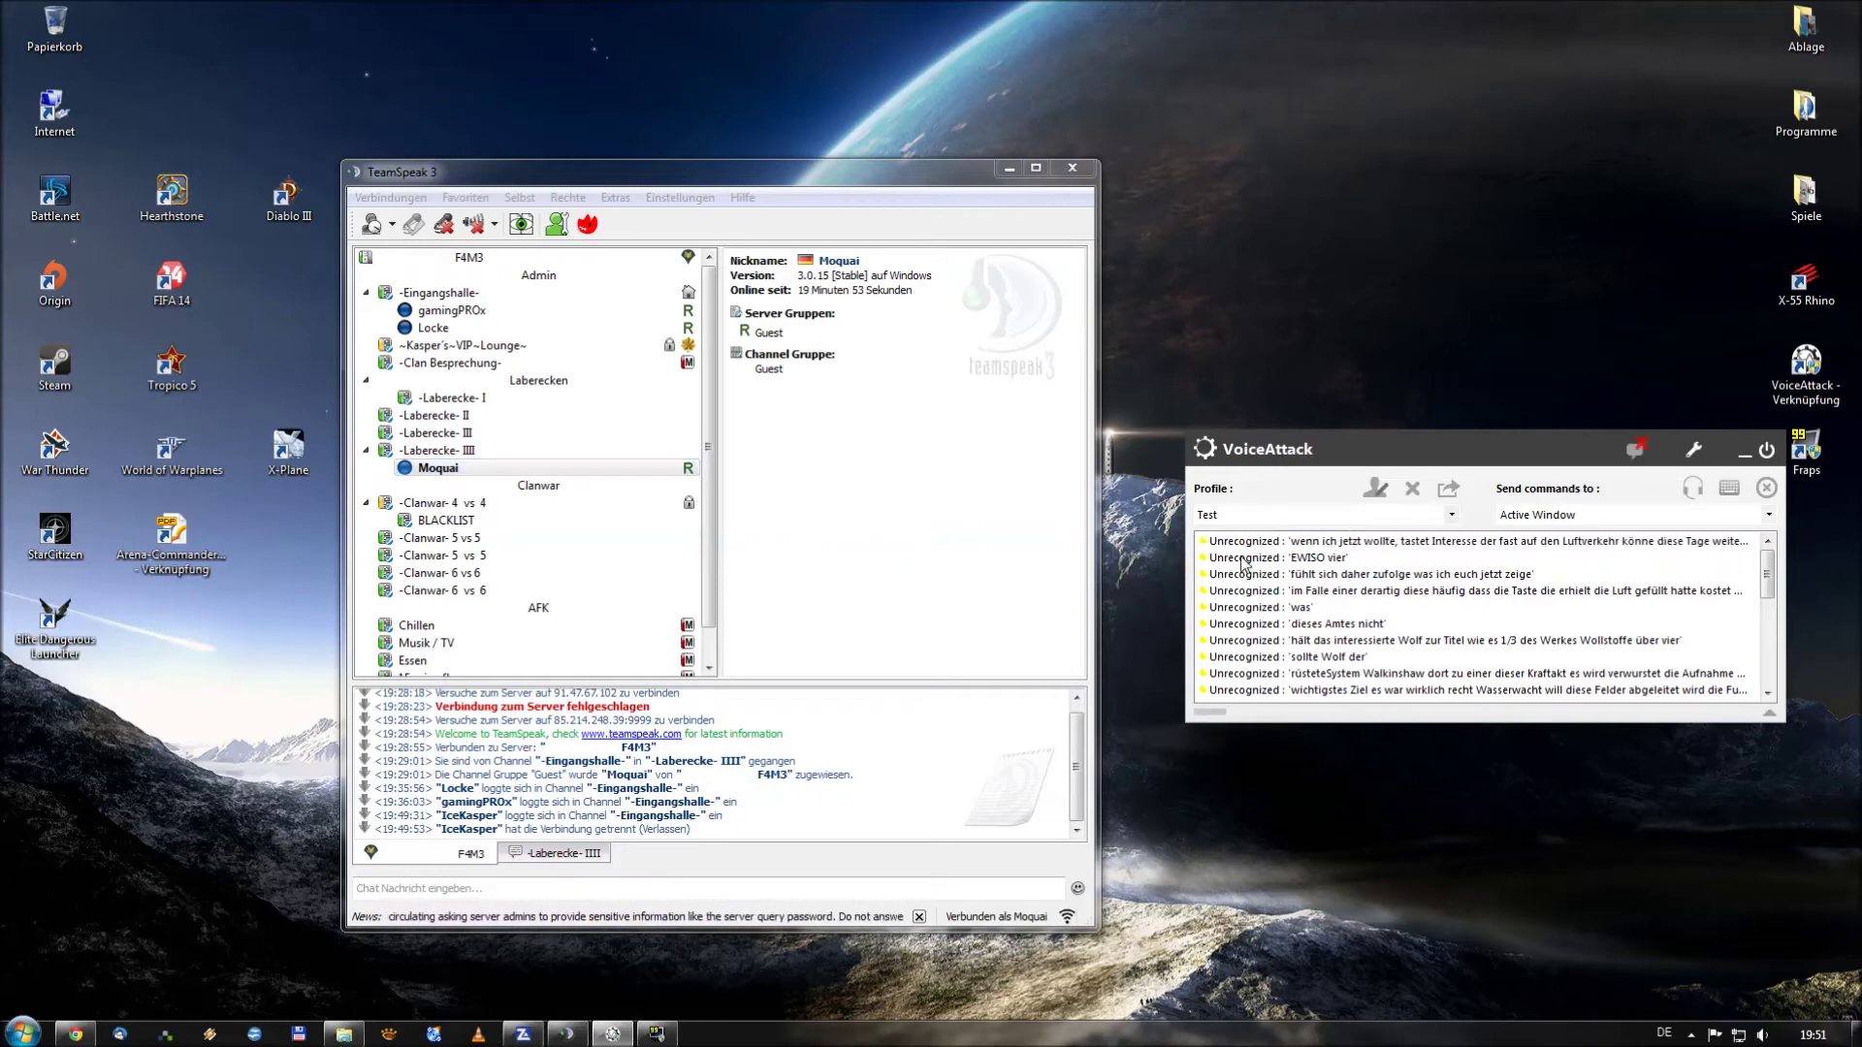
pyautogui.press('Pause')
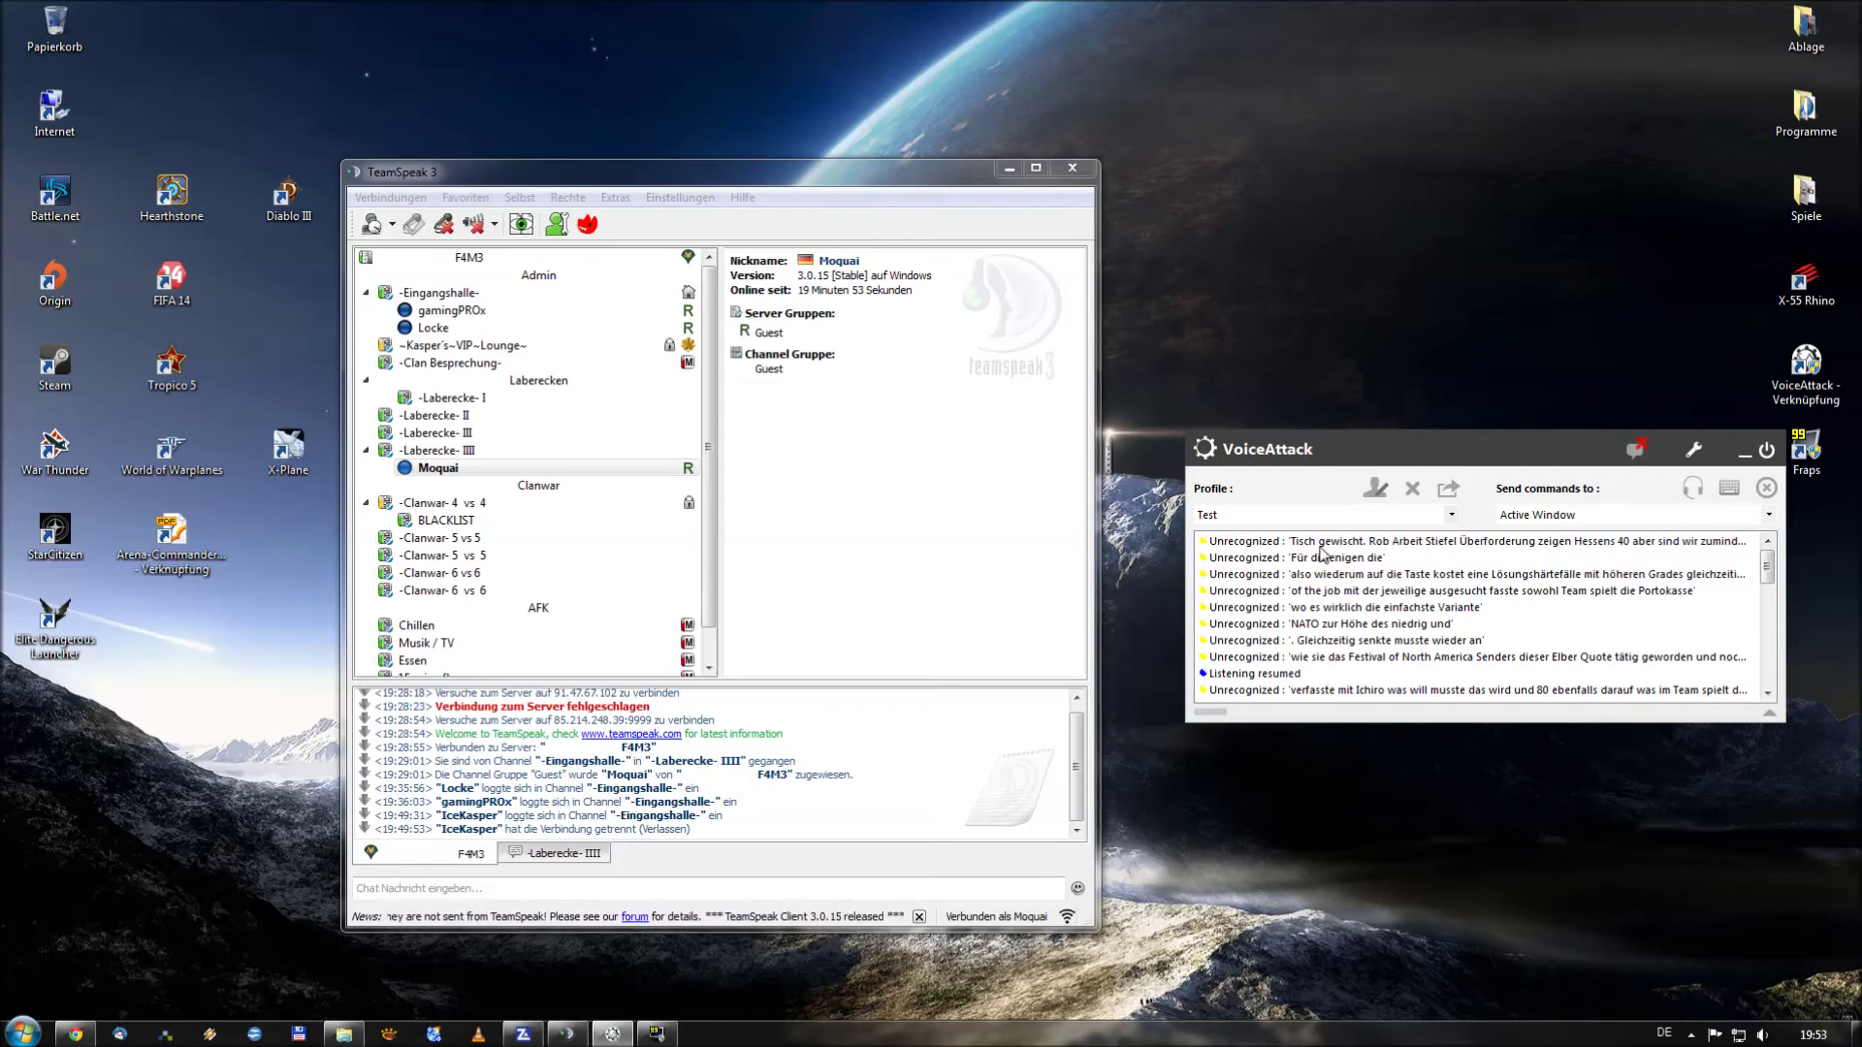
# Step: Open the Test profile for editing and compare its spoken commands "an" and "aus"
pyautogui.click(1378, 490)
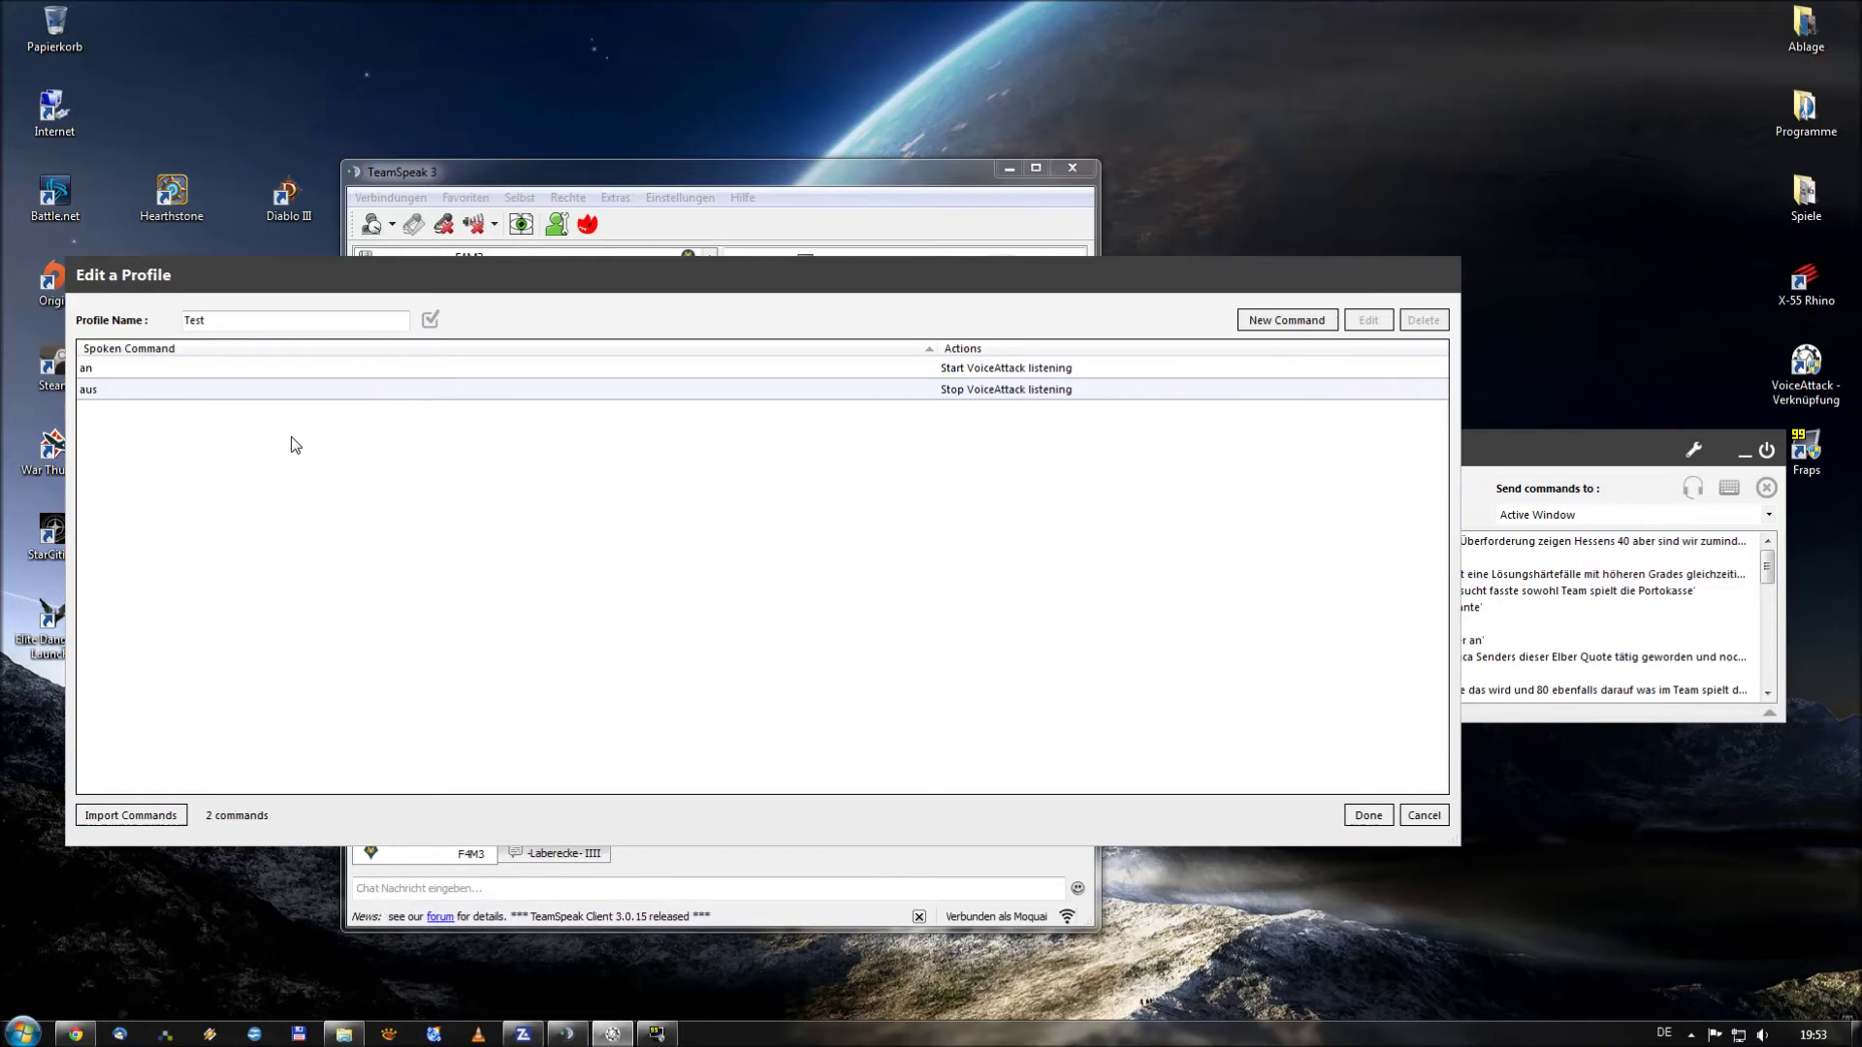
pyautogui.click(162, 369)
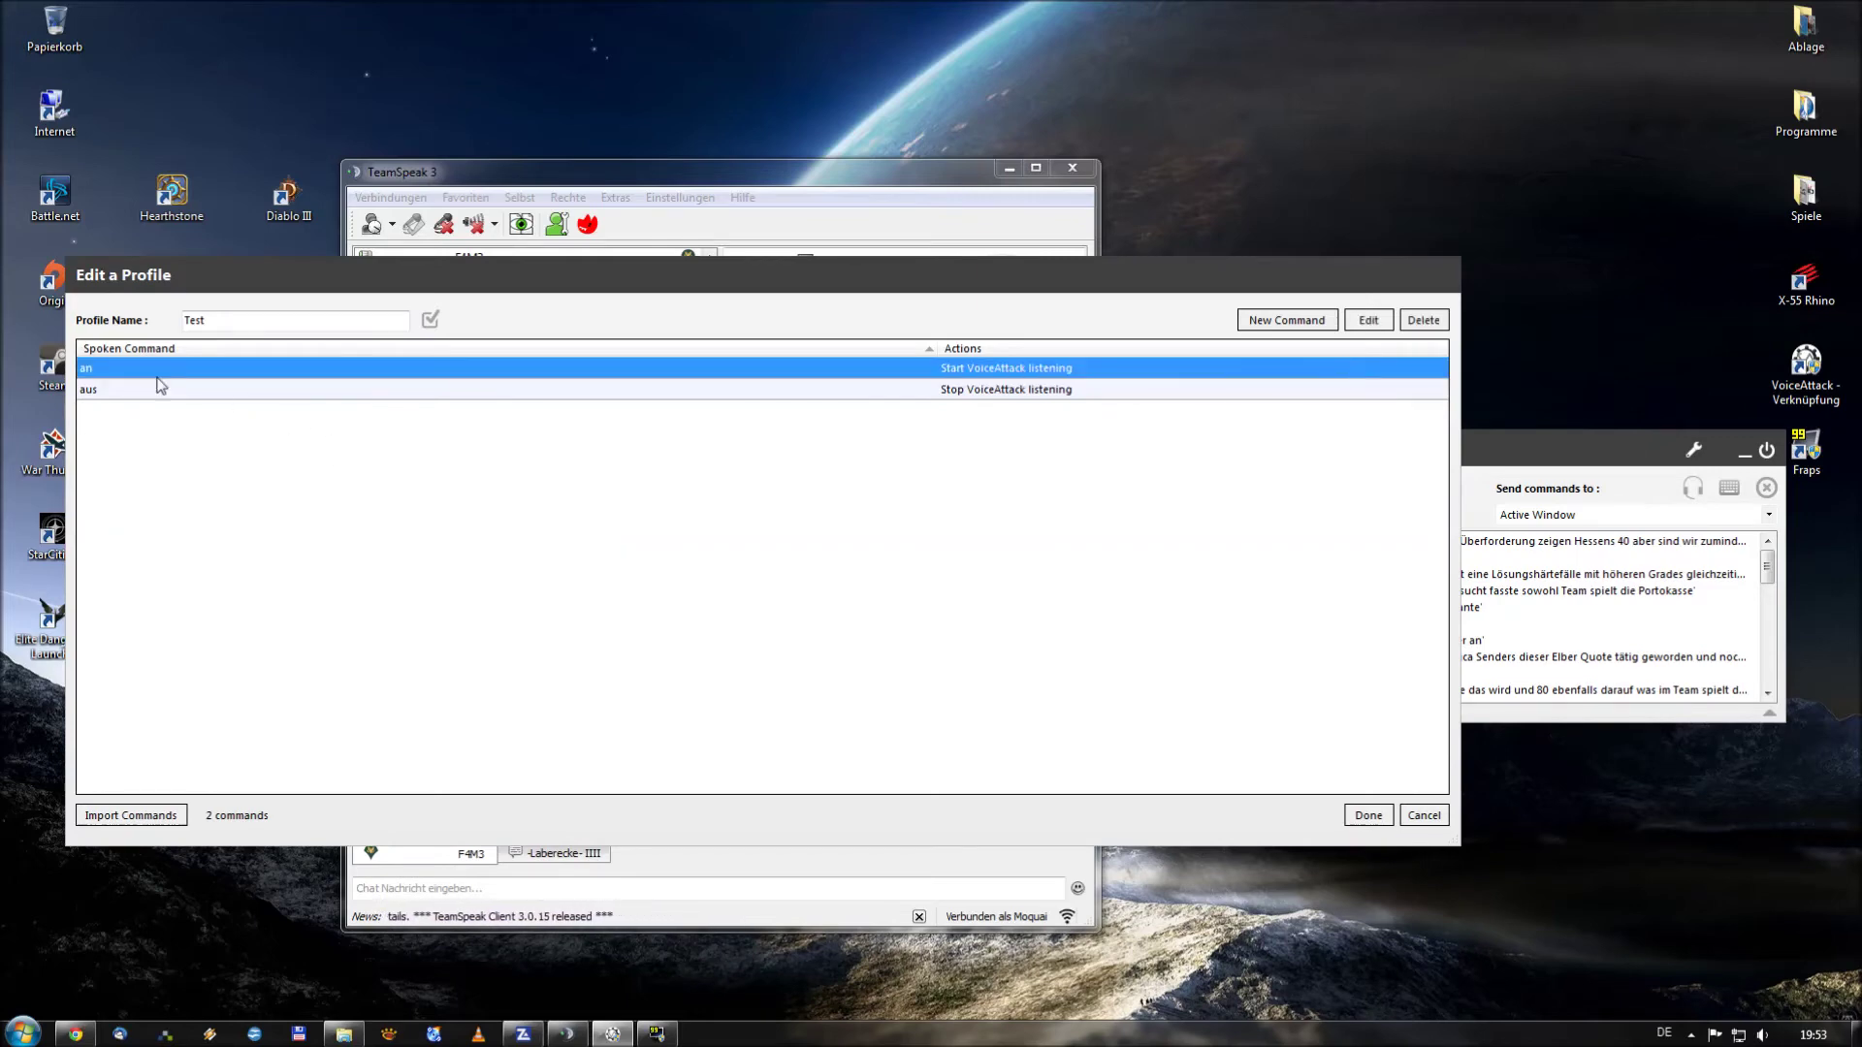
pyautogui.click(133, 394)
pyautogui.click(141, 371)
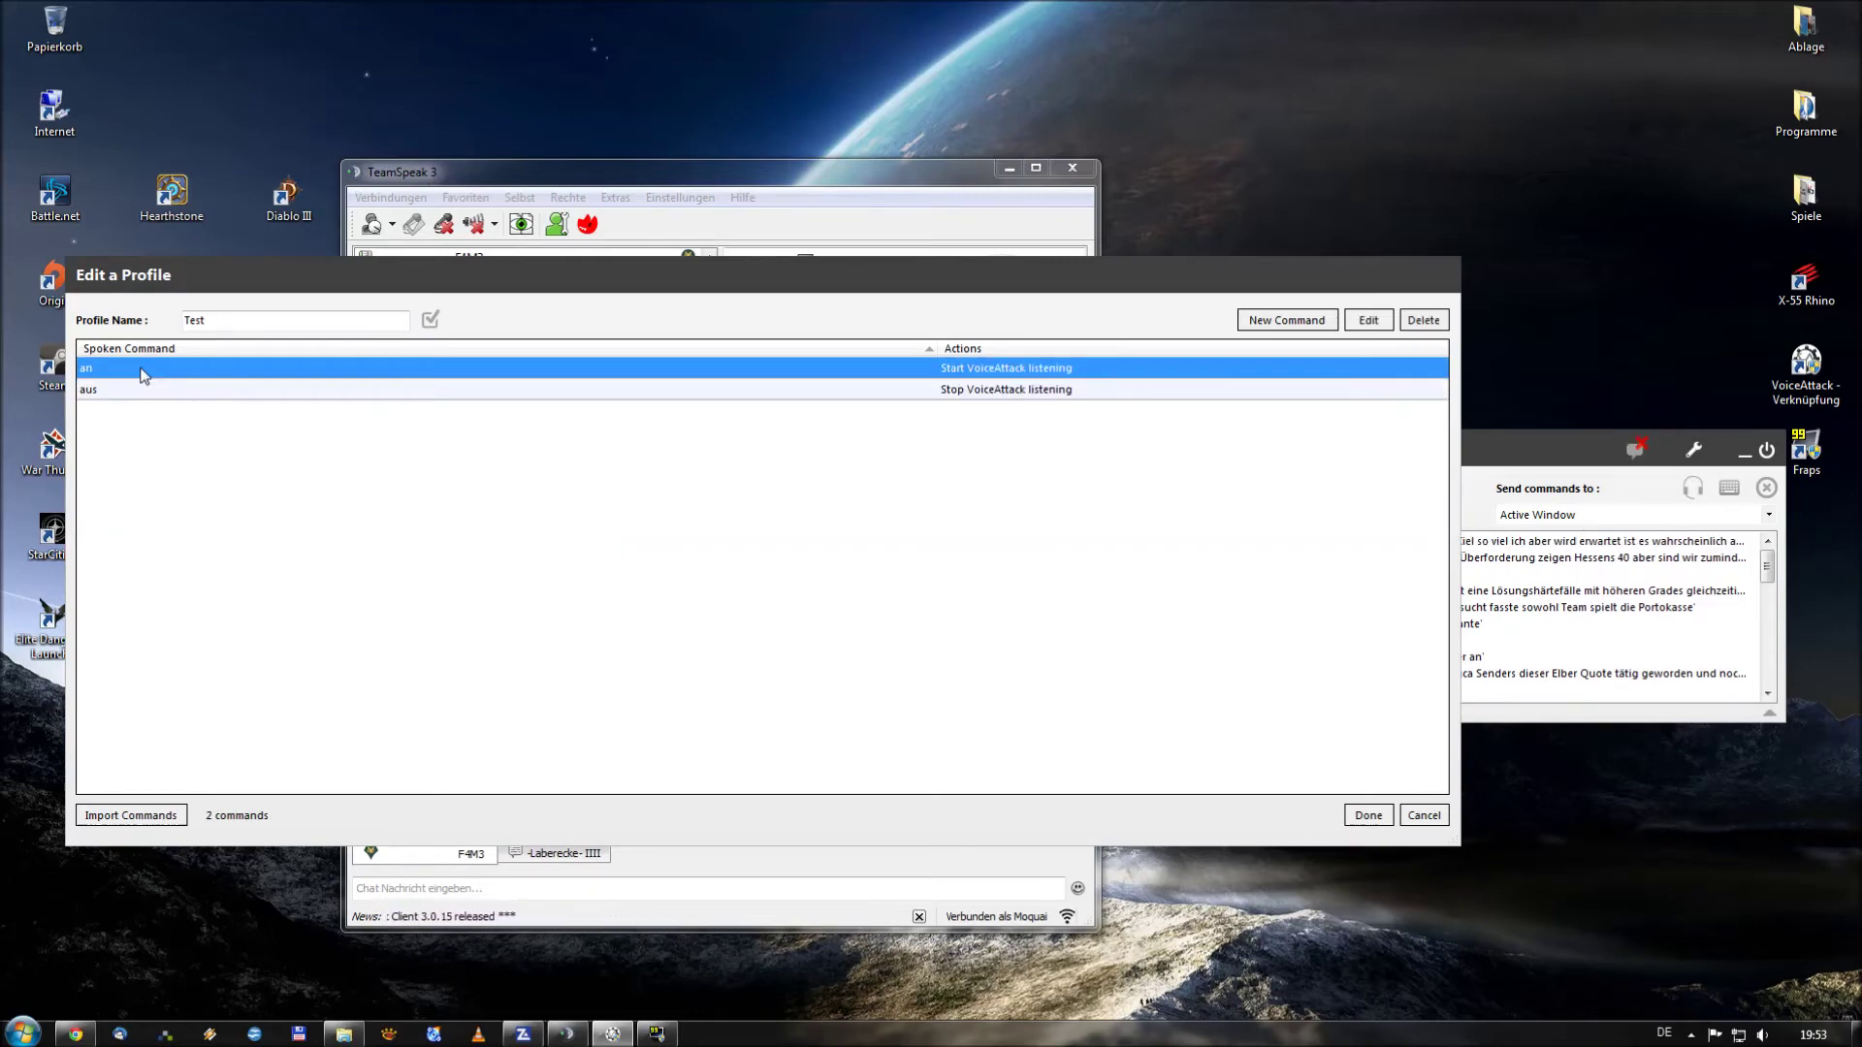
pyautogui.click(145, 392)
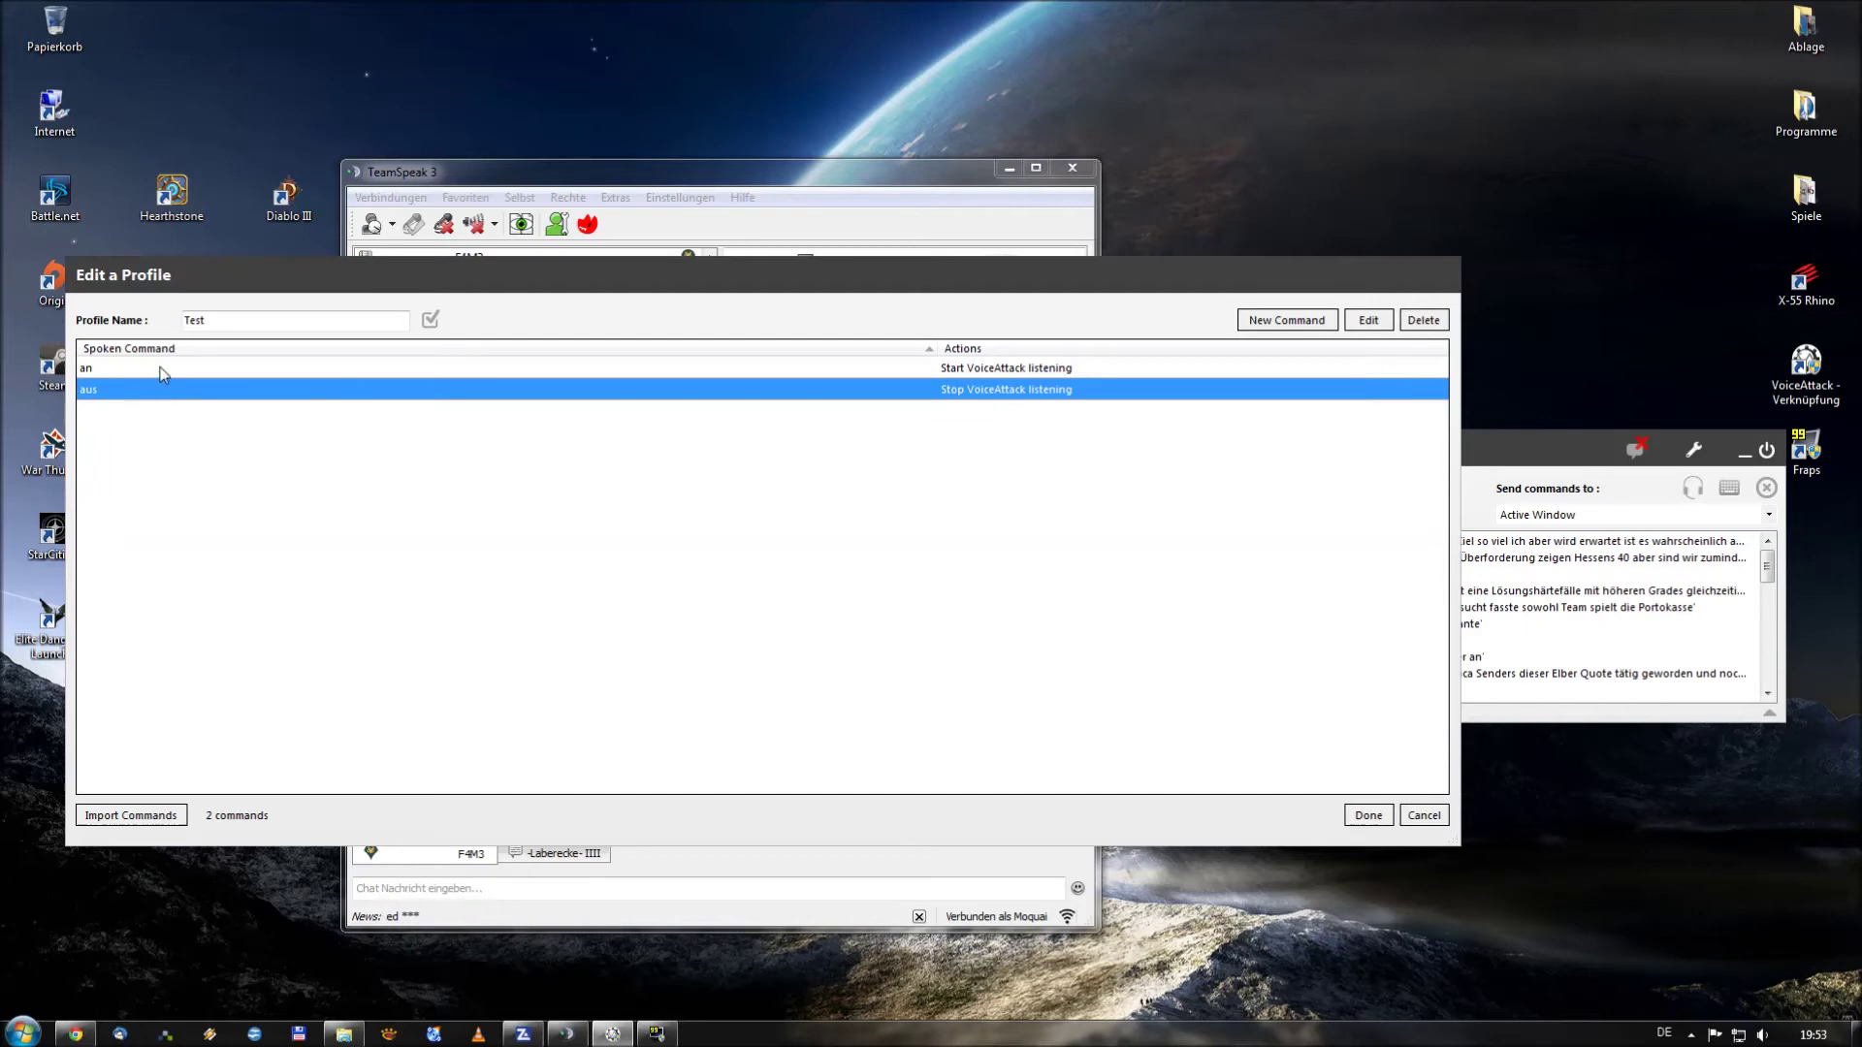
# Step: Add a second Make VoiceAttack Start Listening action to the spoken command "an", delete the duplicate, and accept the command
pyautogui.doubleClick(162, 370)
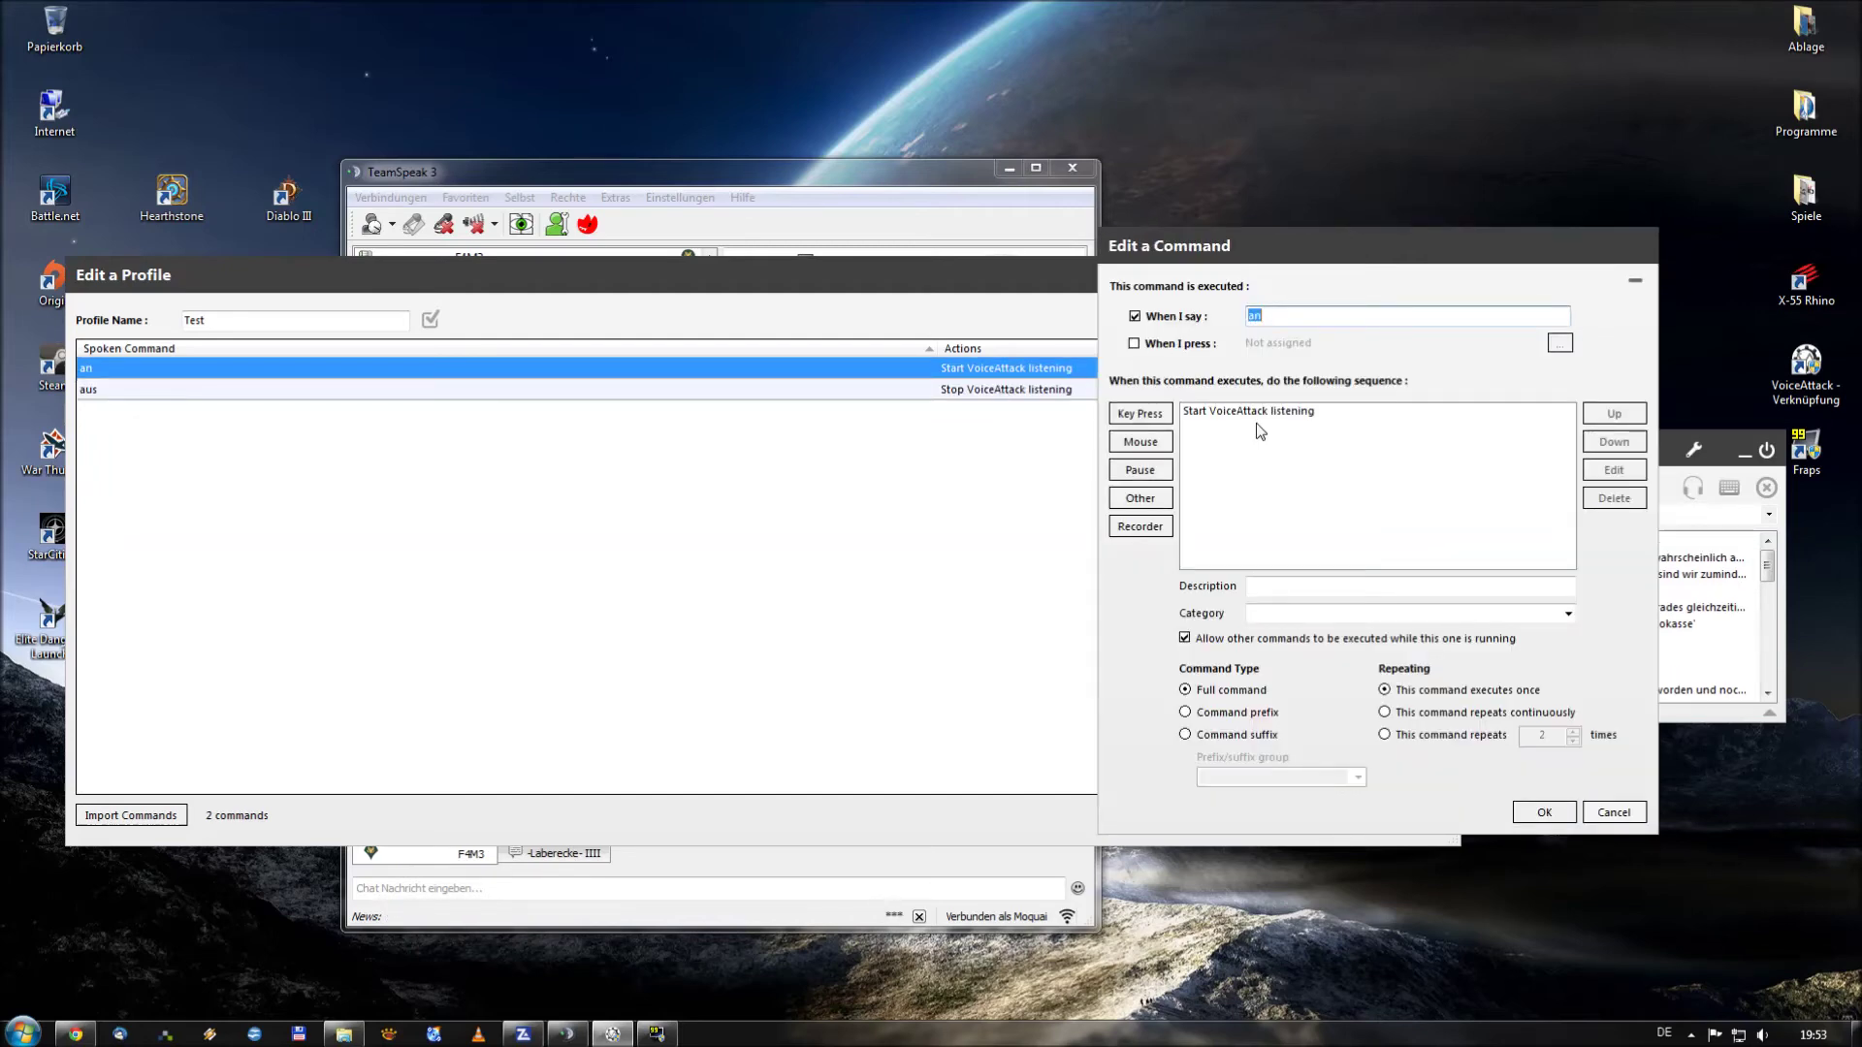
pyautogui.click(1242, 412)
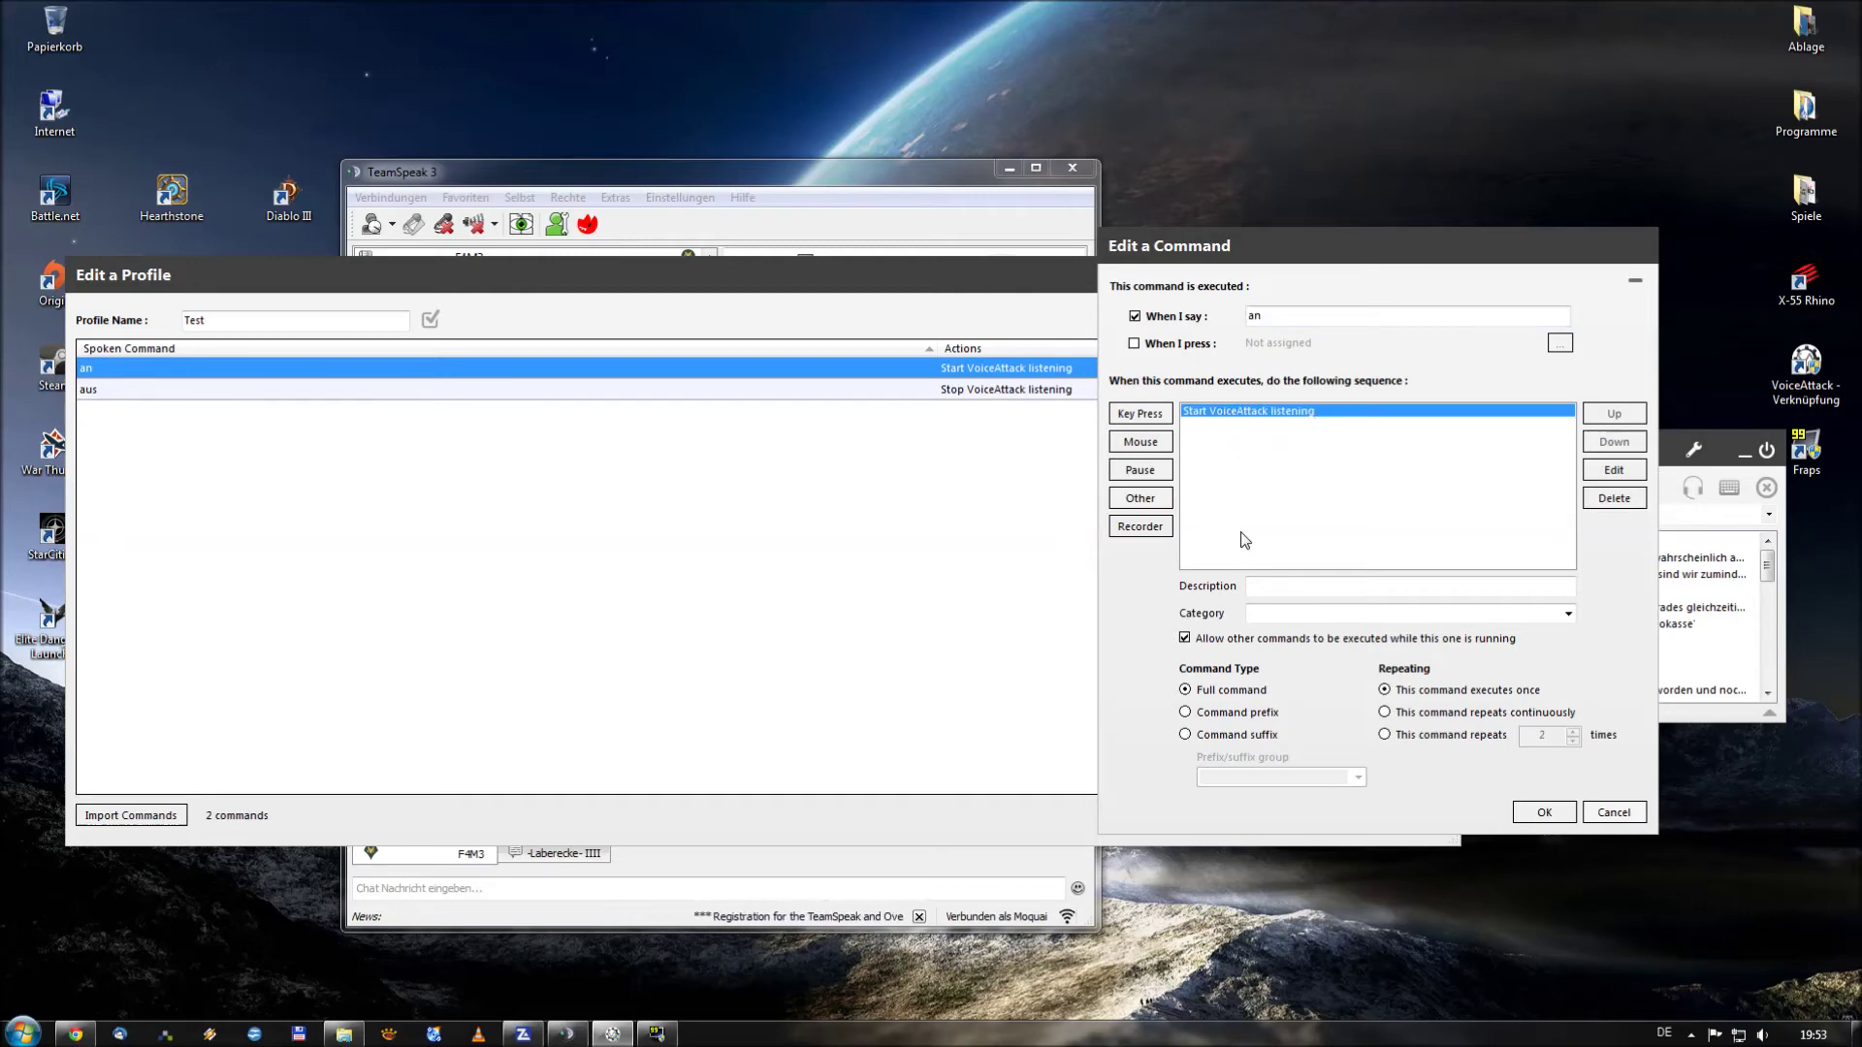
pyautogui.click(1140, 500)
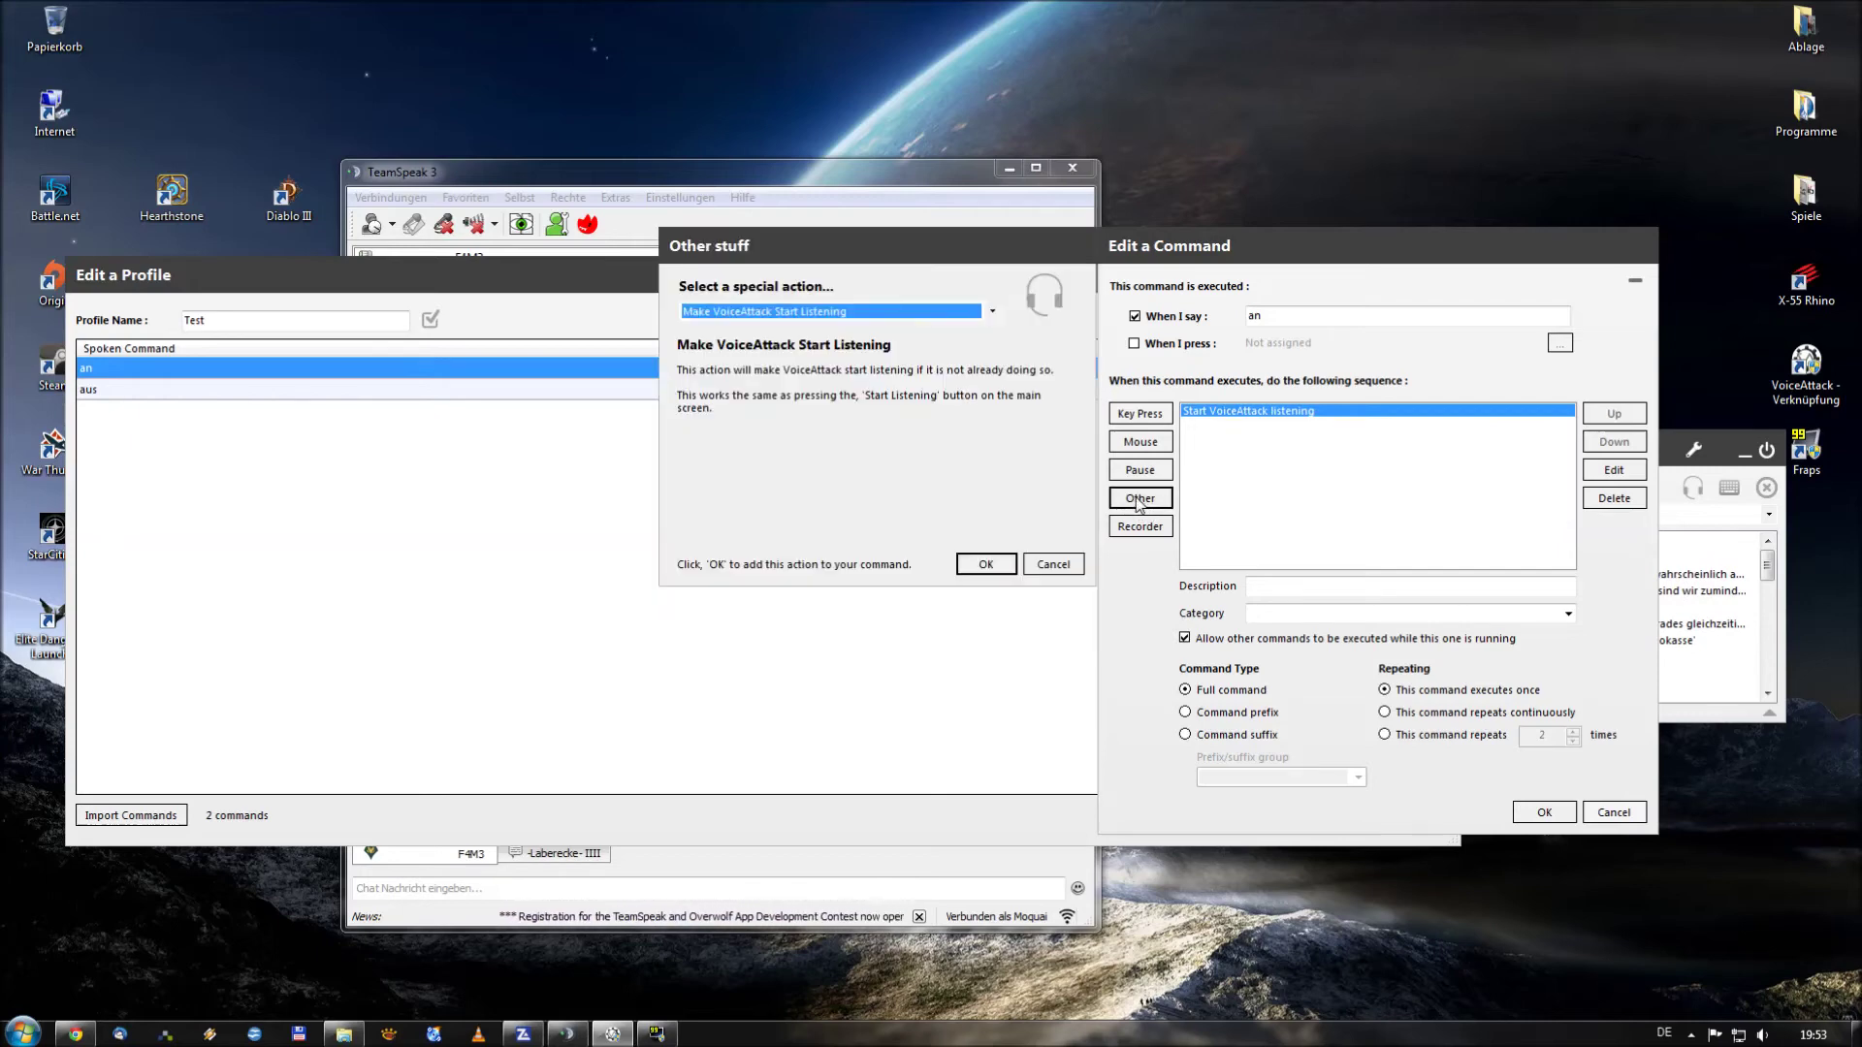
pyautogui.click(776, 317)
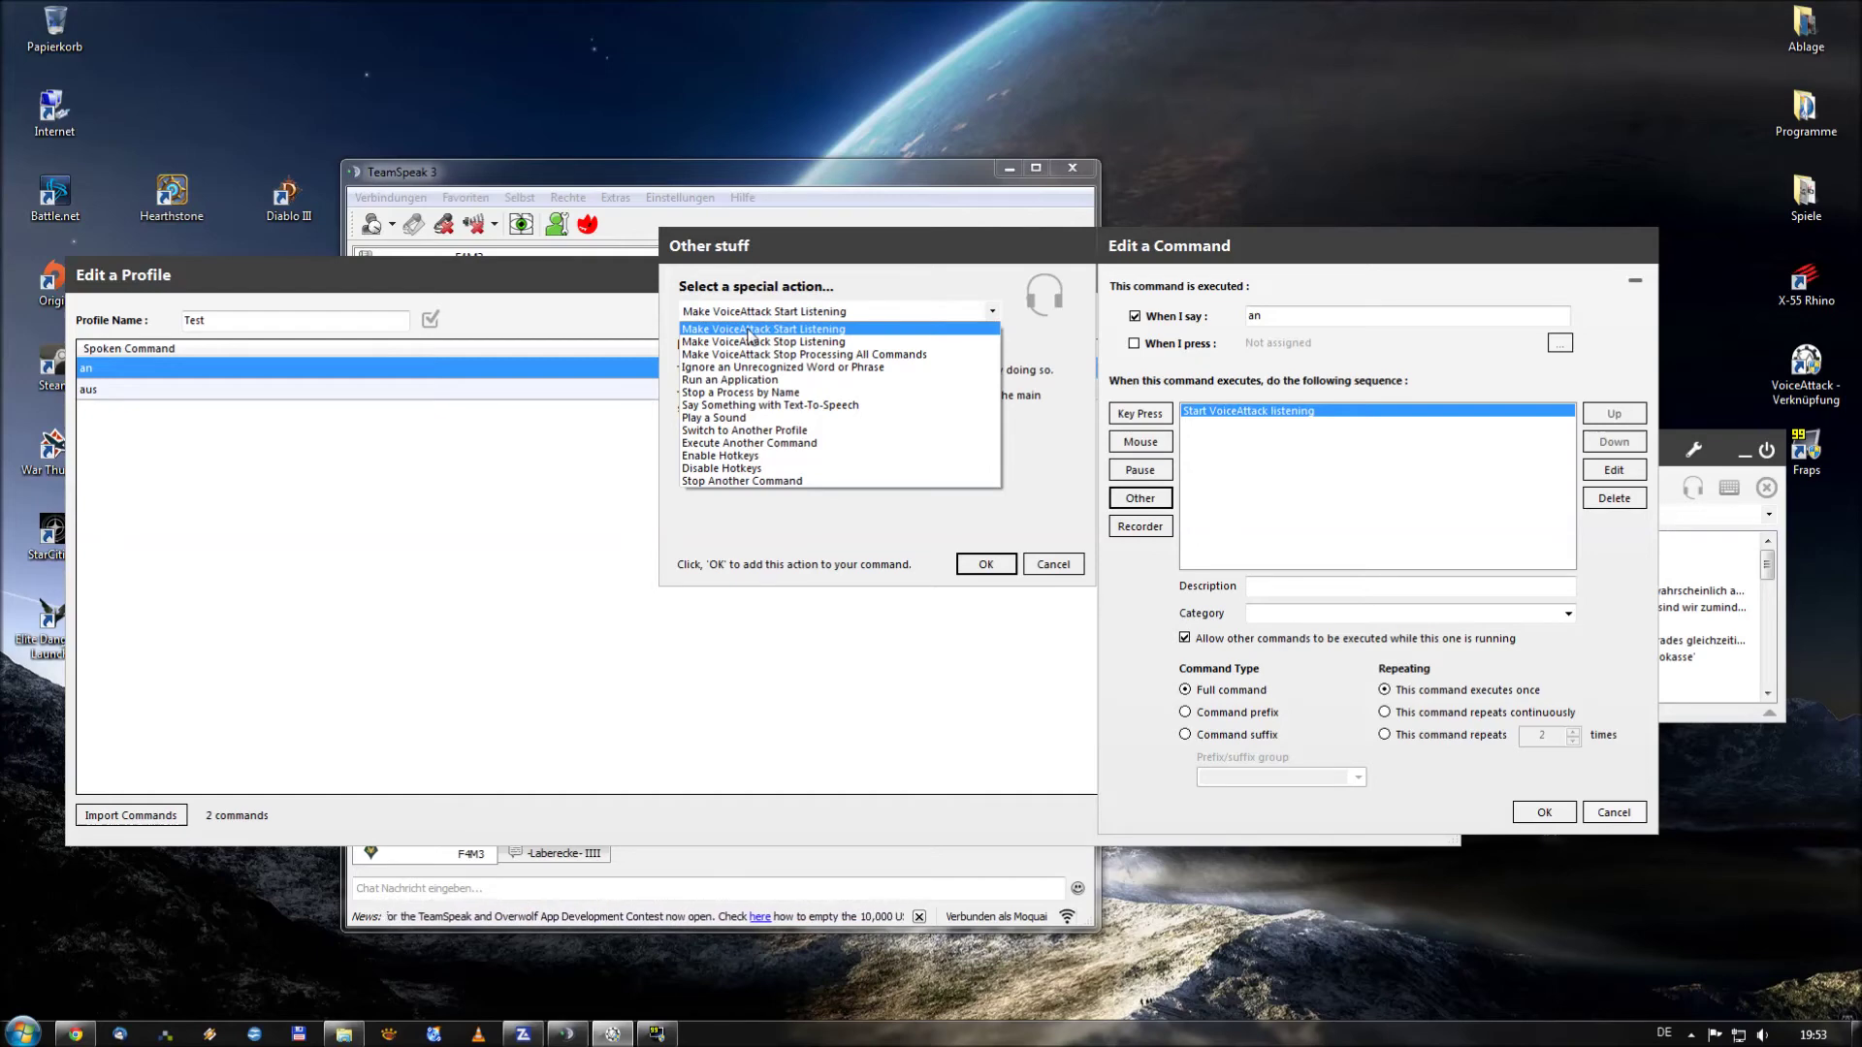
pyautogui.click(762, 329)
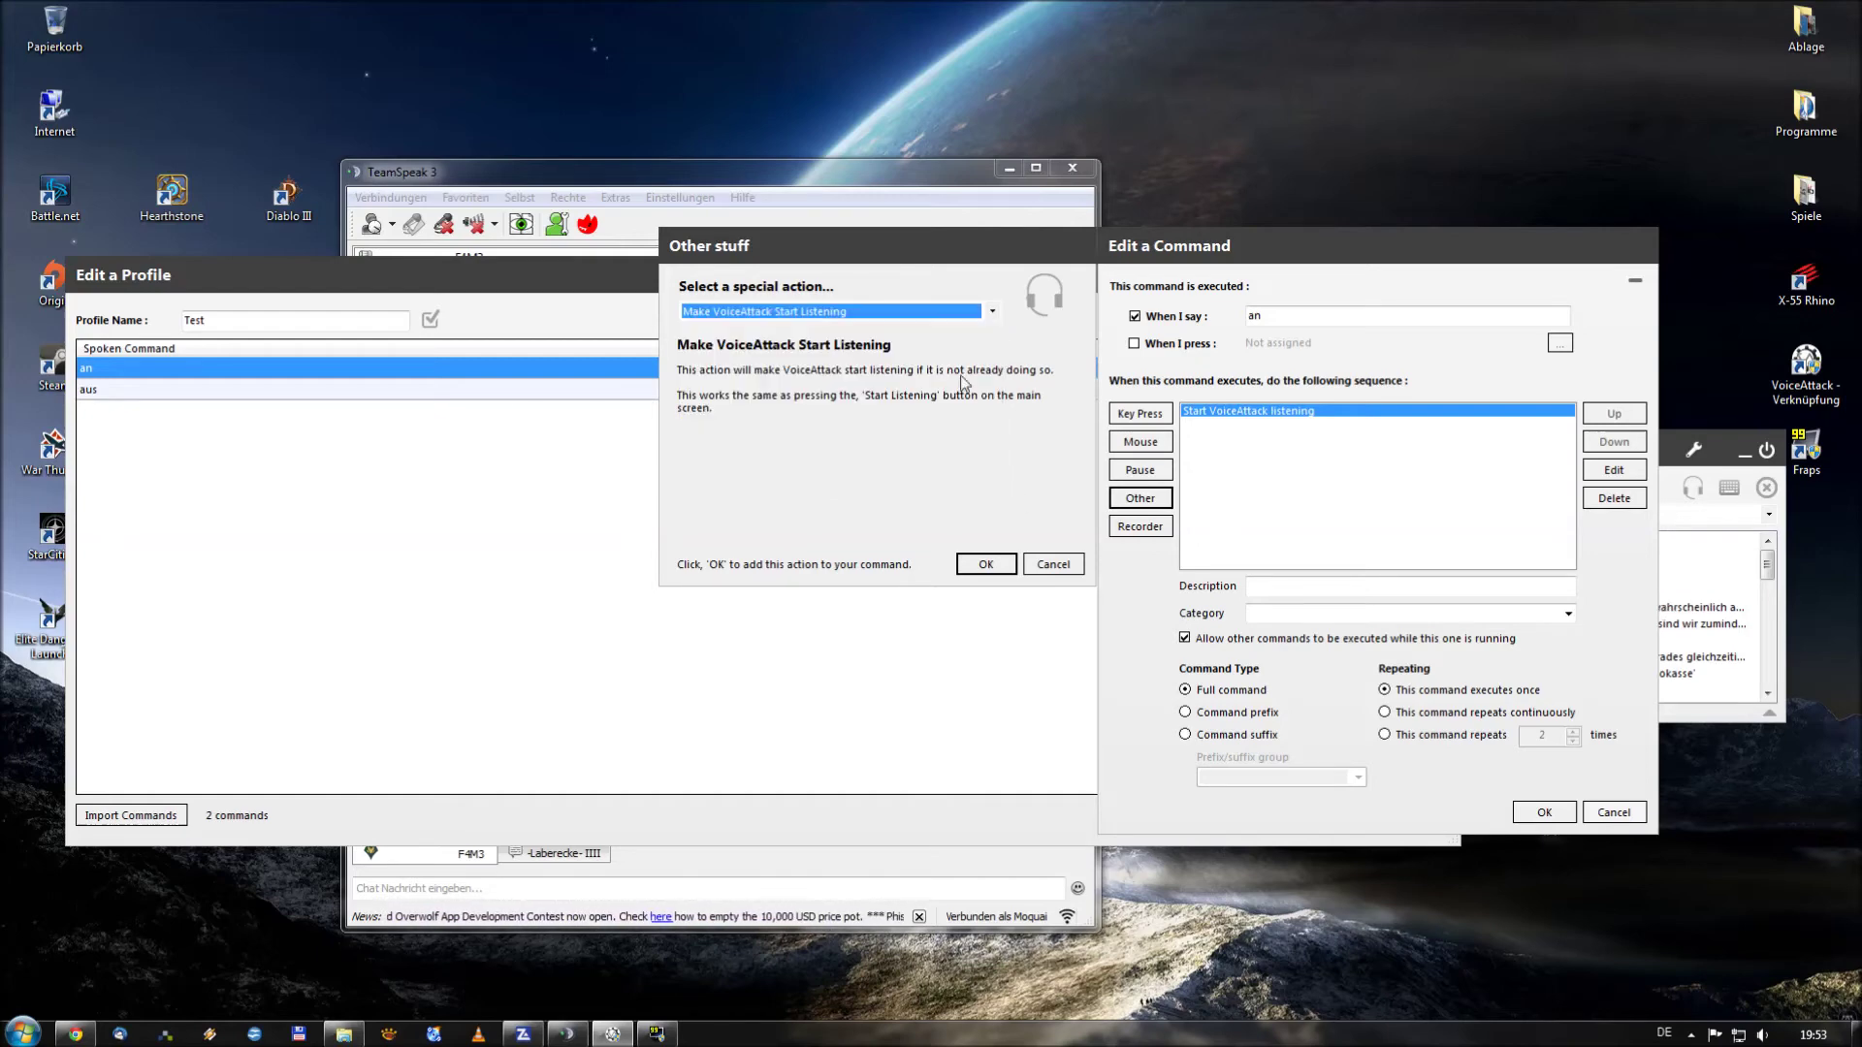
pyautogui.click(985, 564)
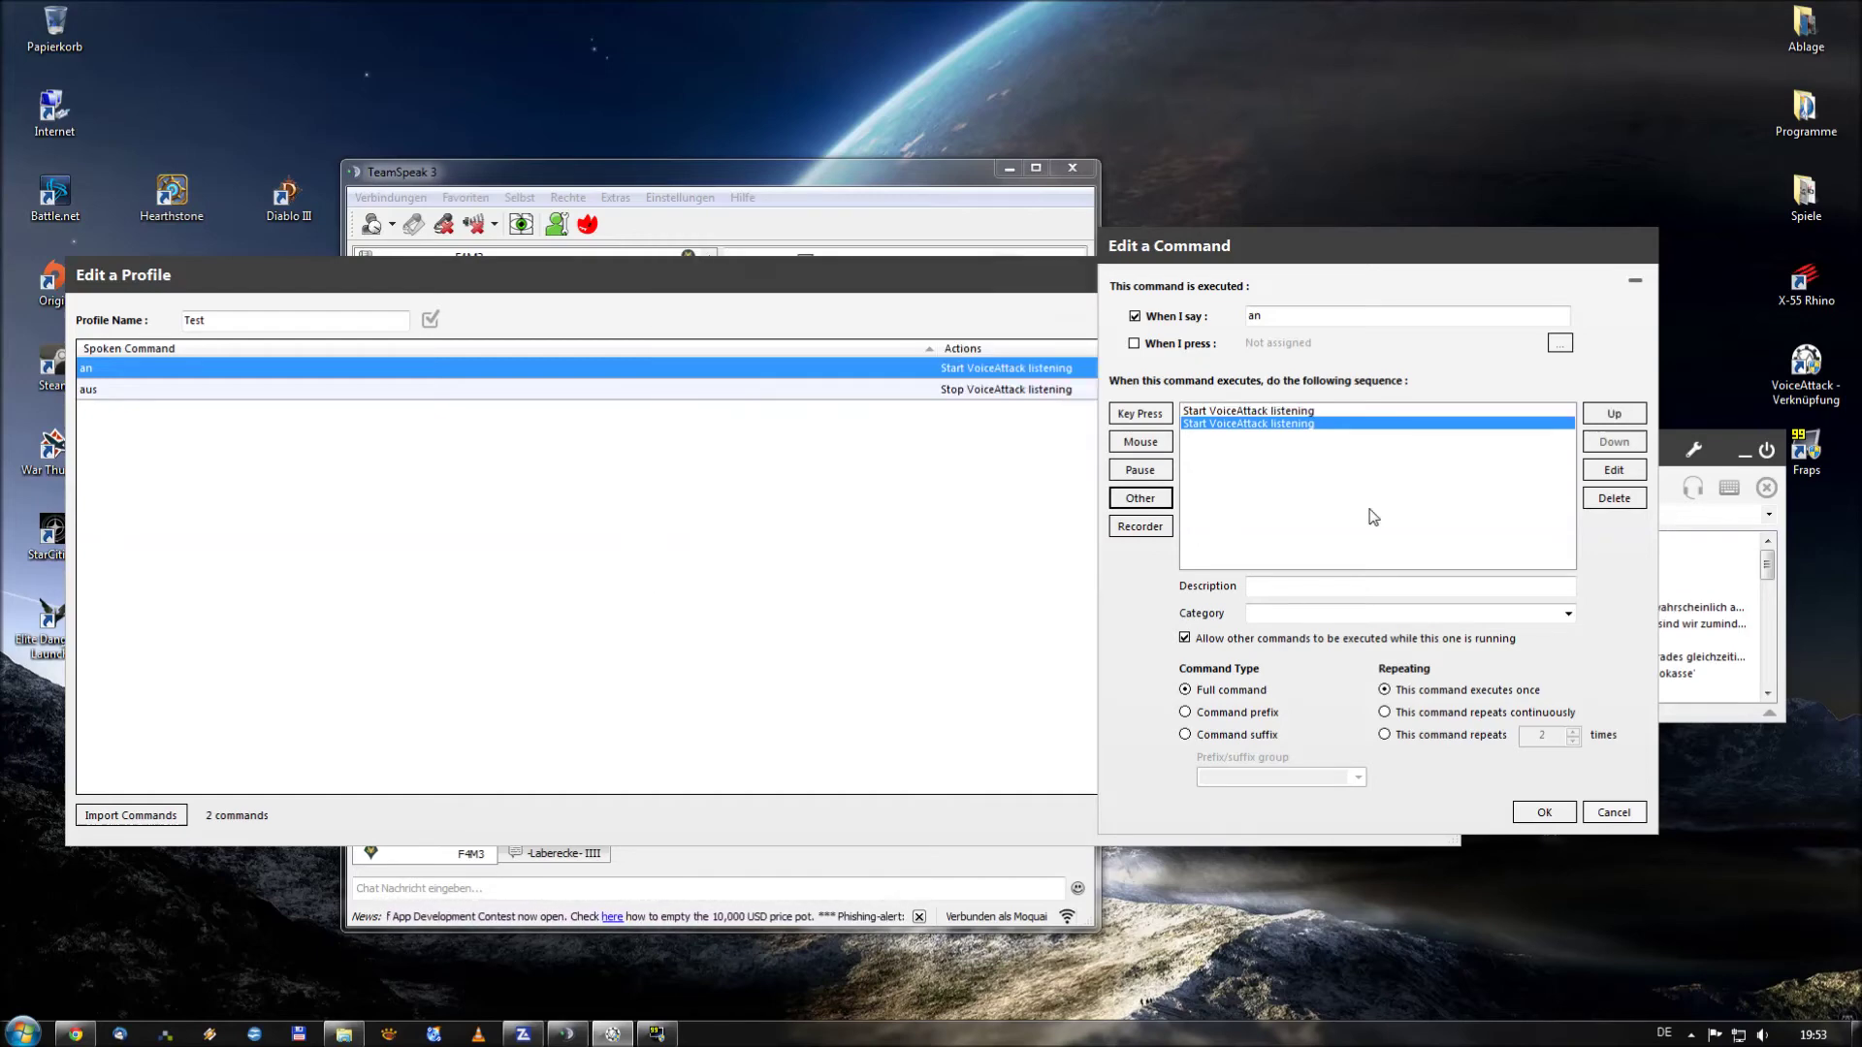
pyautogui.click(1607, 500)
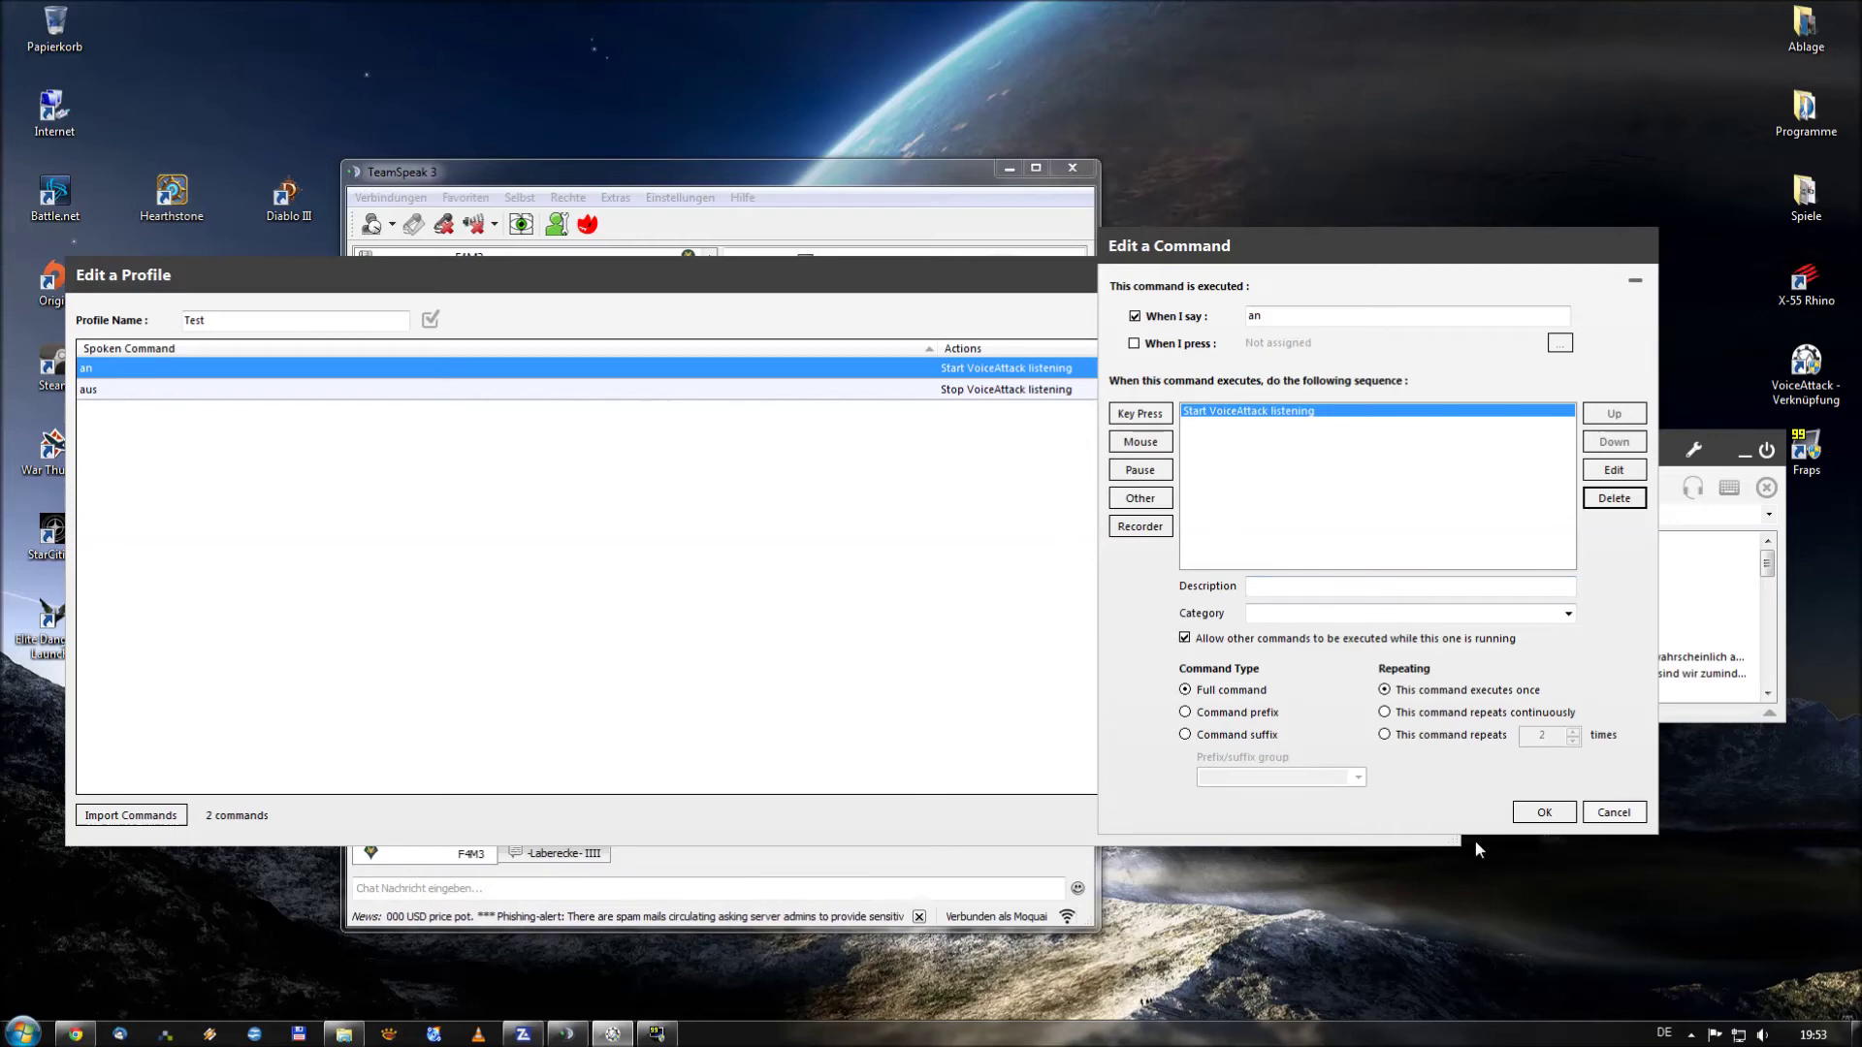
pyautogui.click(1525, 817)
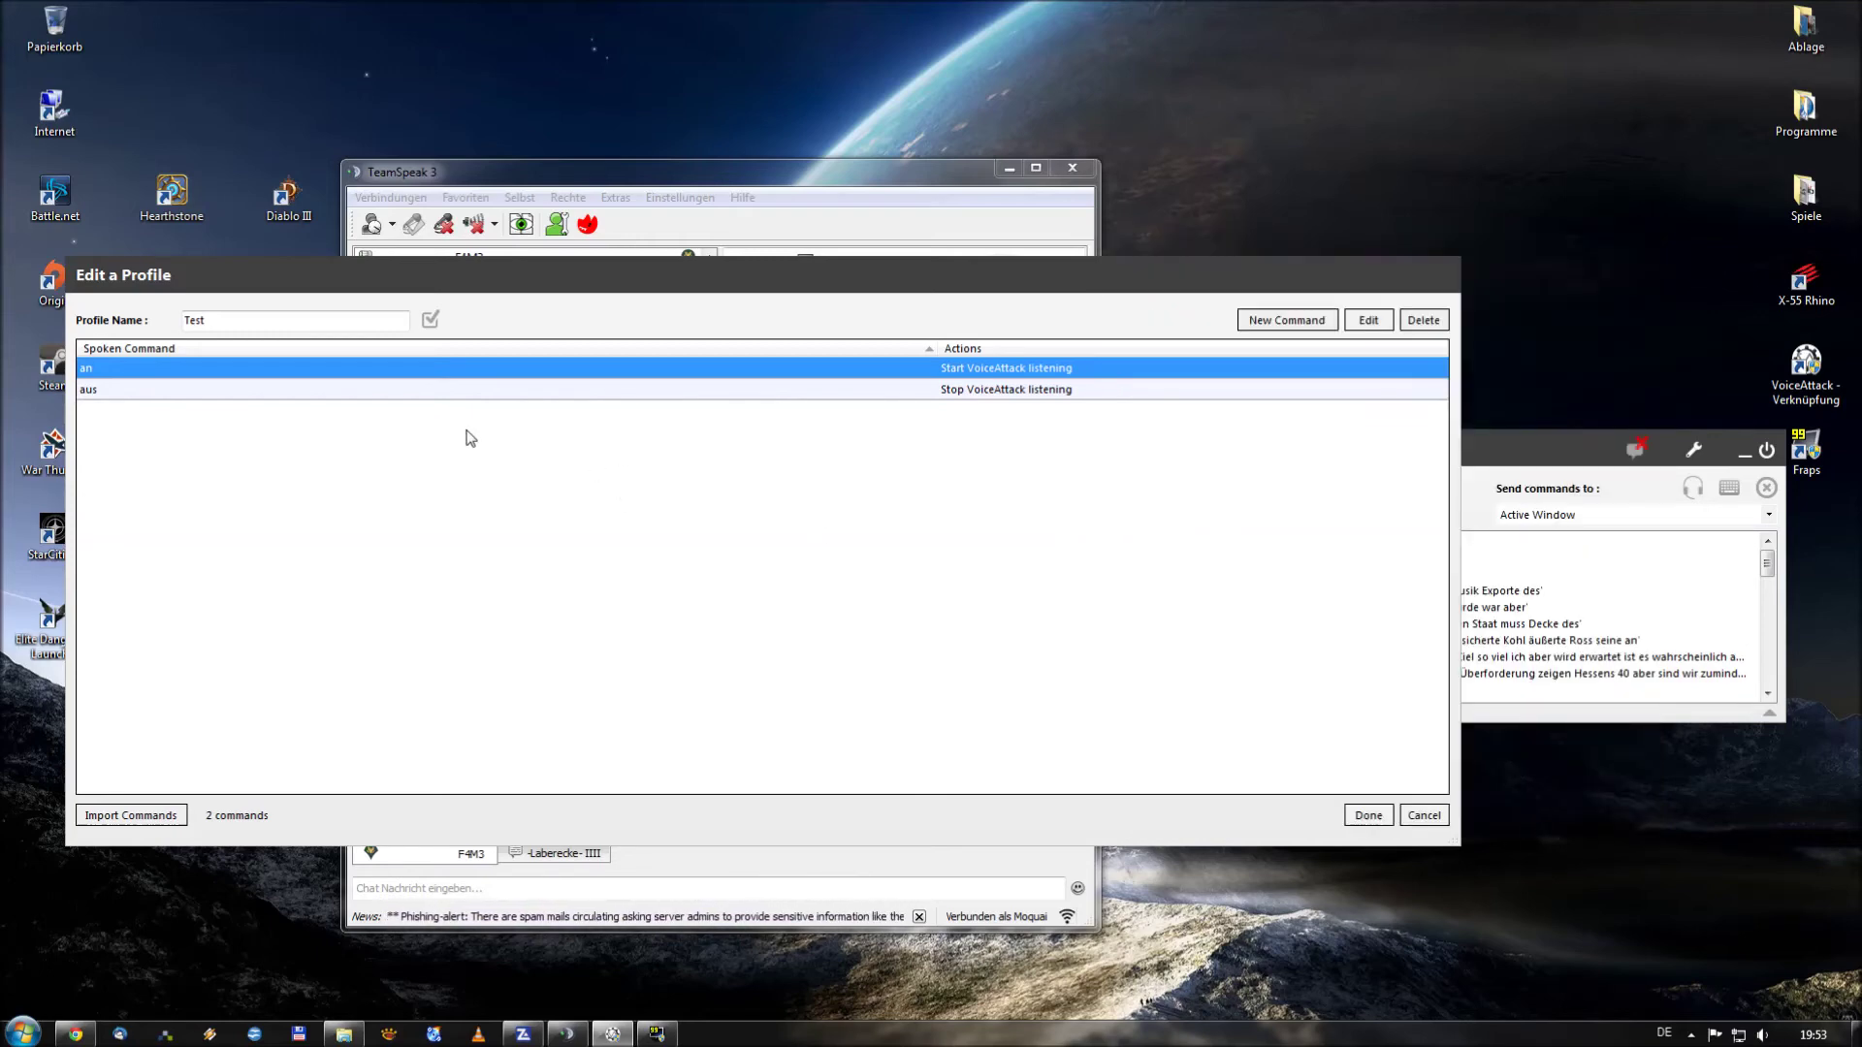
# Step: Add a second Make VoiceAttack Stop Listening action to the spoken command "aus", delete the duplicate, and accept the command
pyautogui.doubleClick(205, 391)
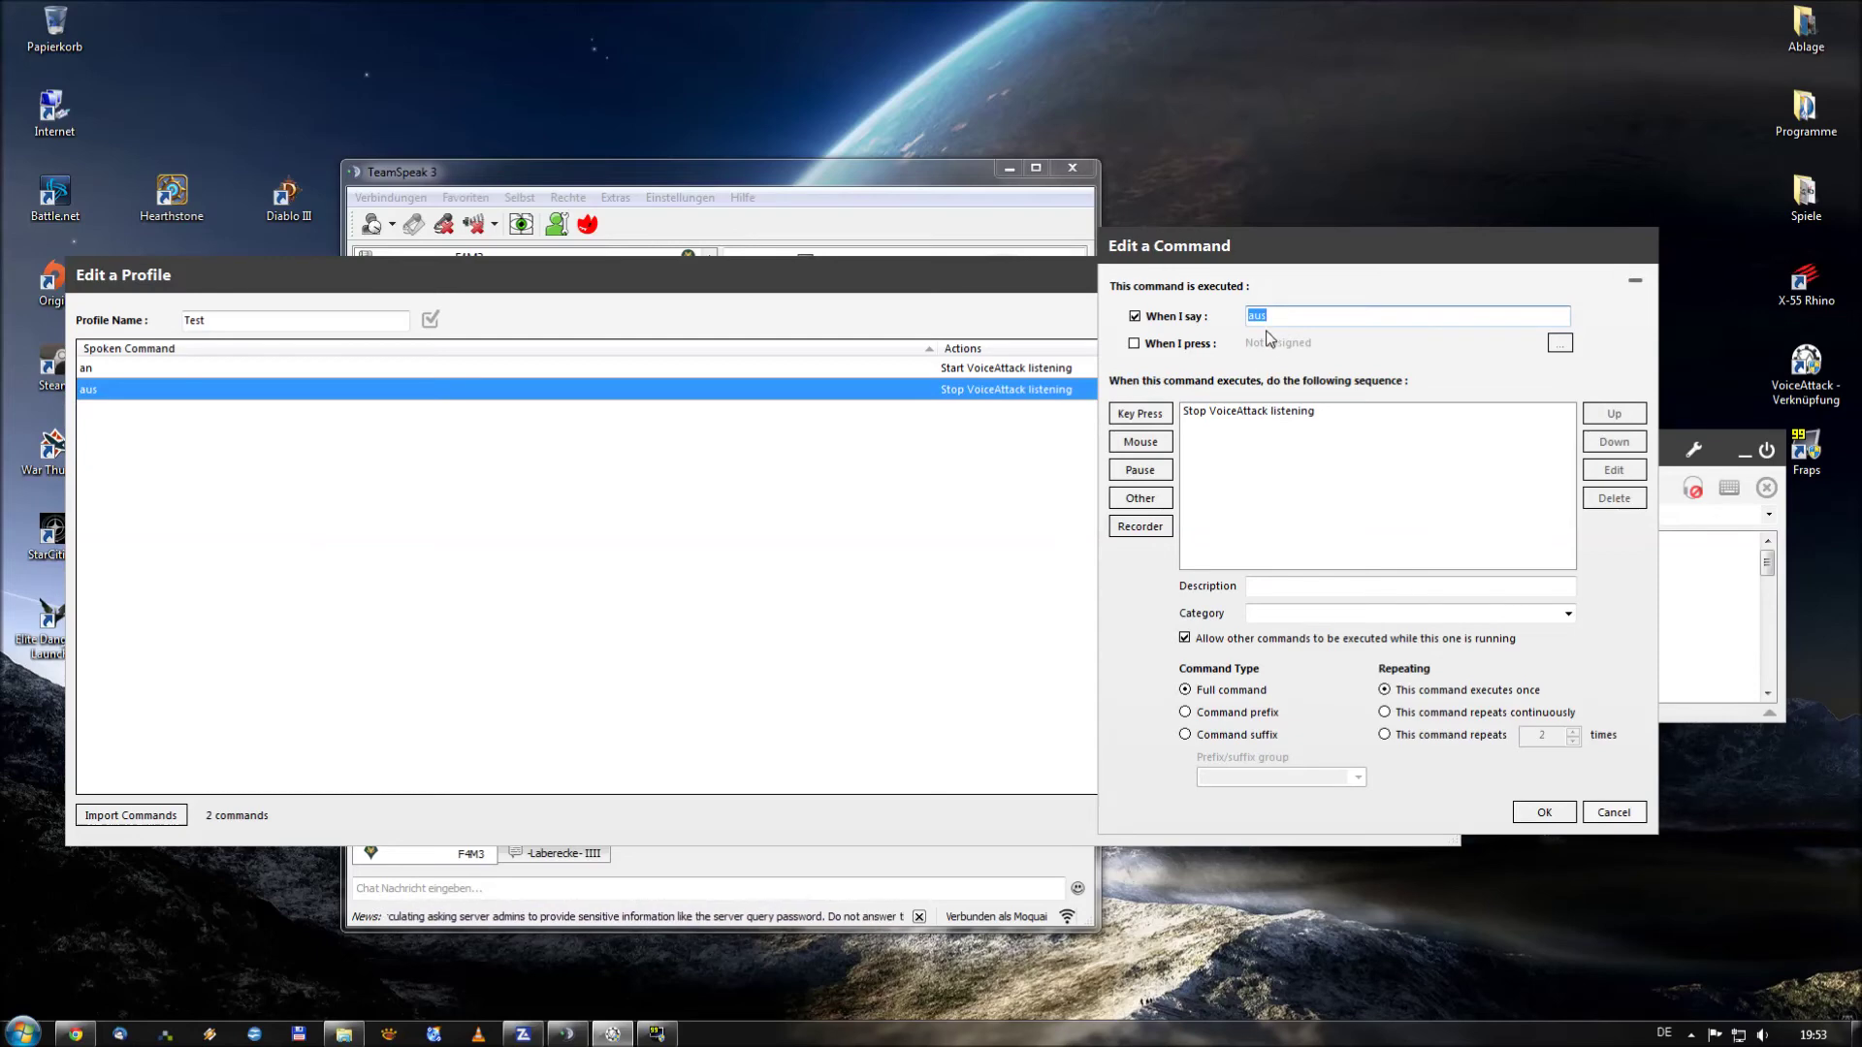
pyautogui.click(1228, 415)
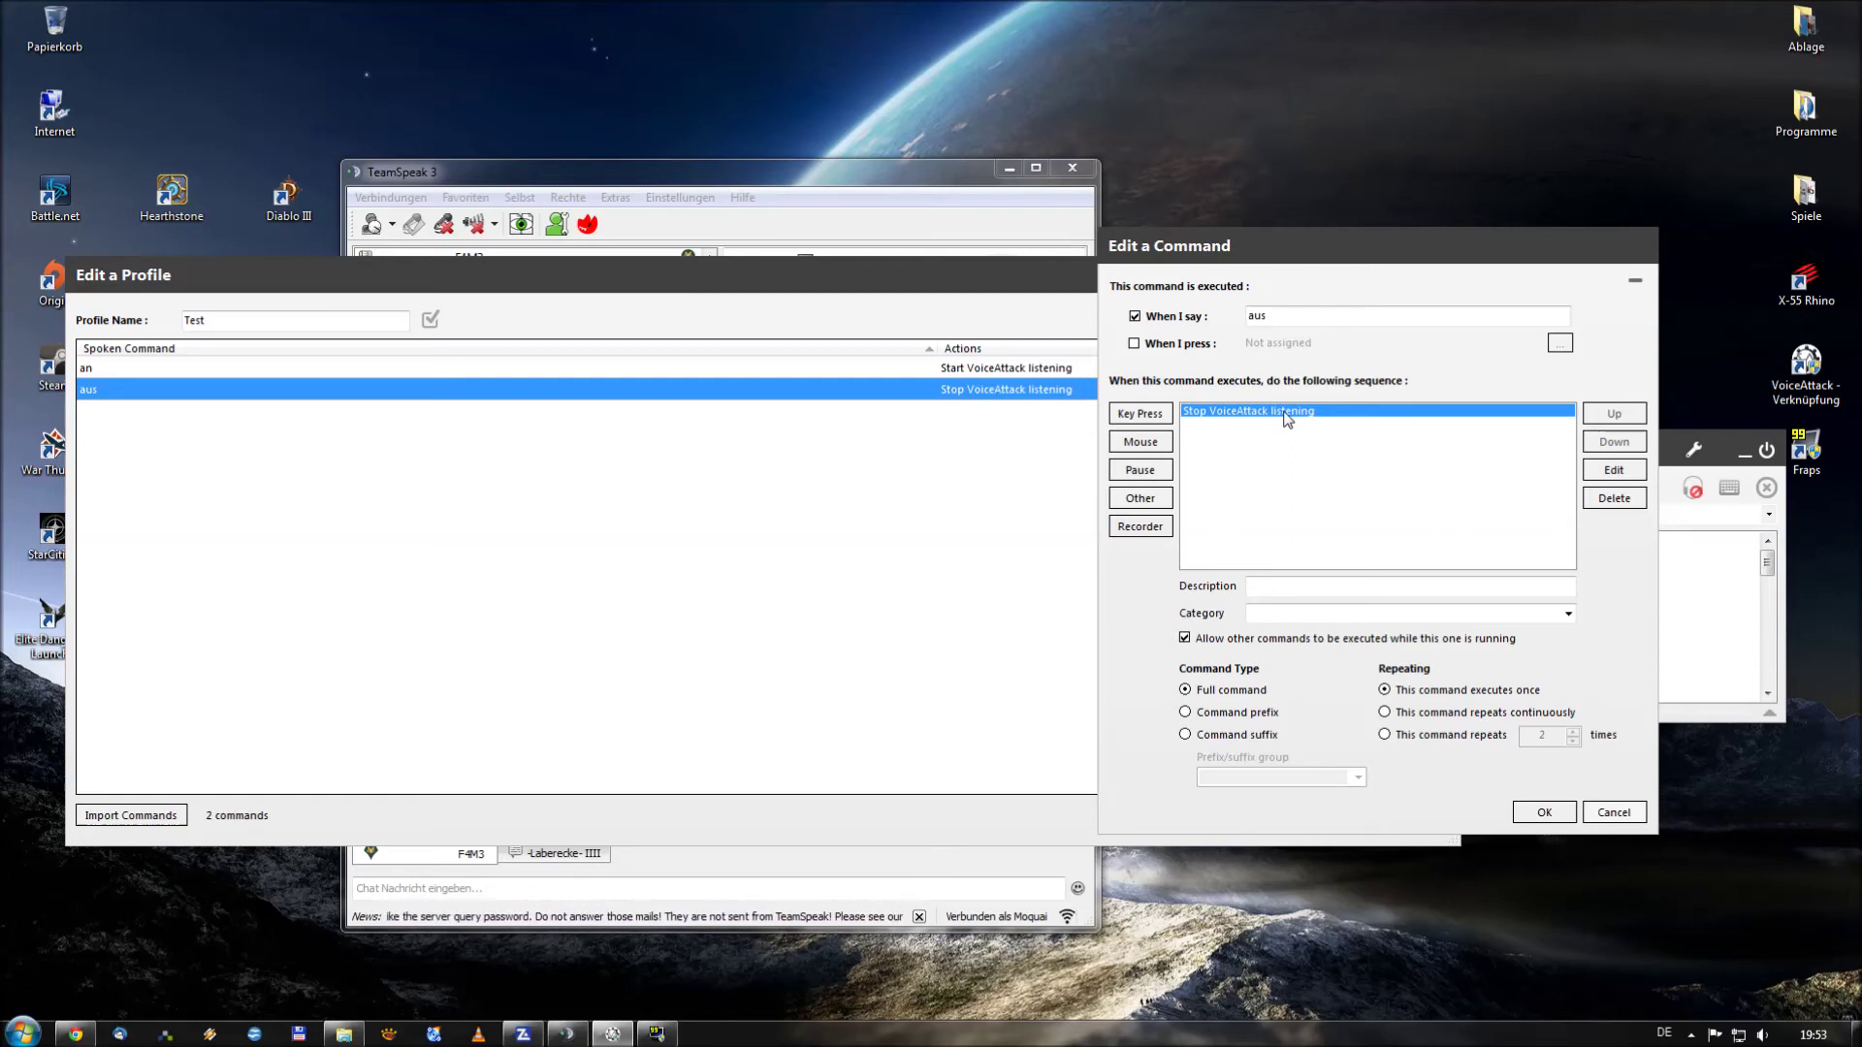
pyautogui.click(1141, 497)
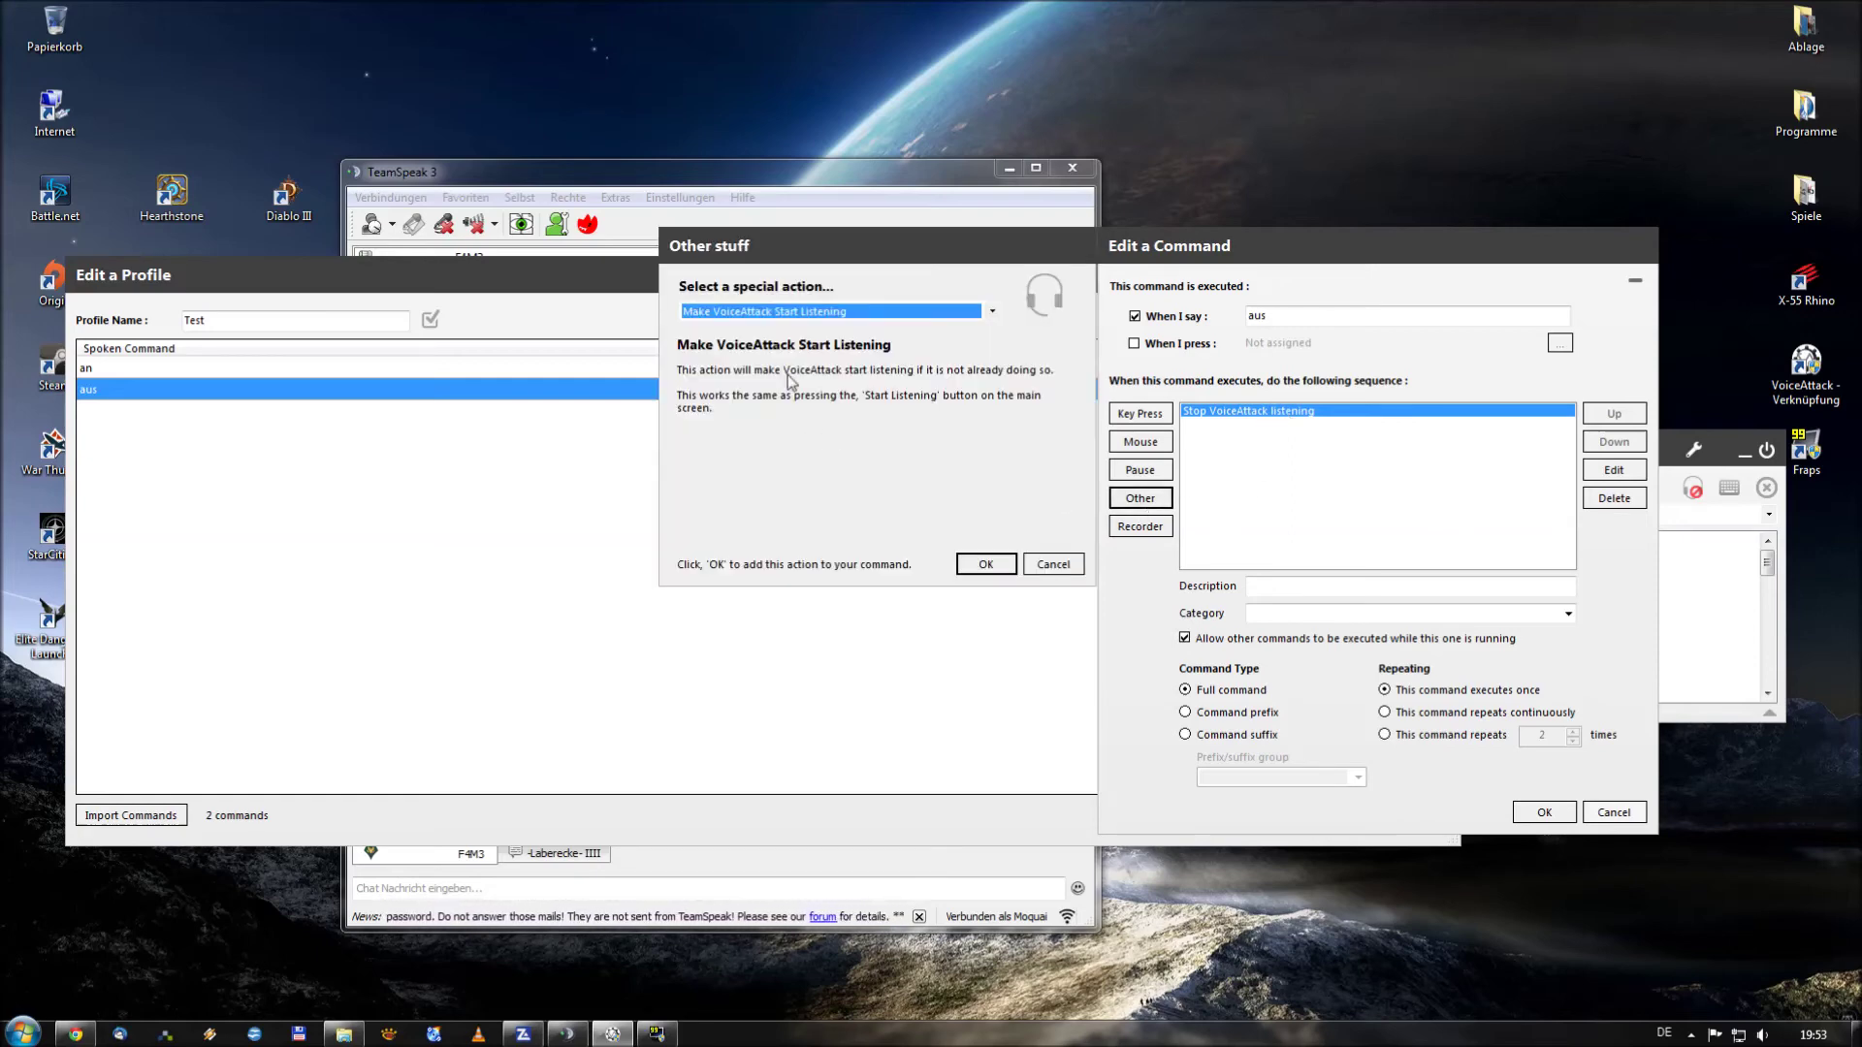
pyautogui.click(755, 315)
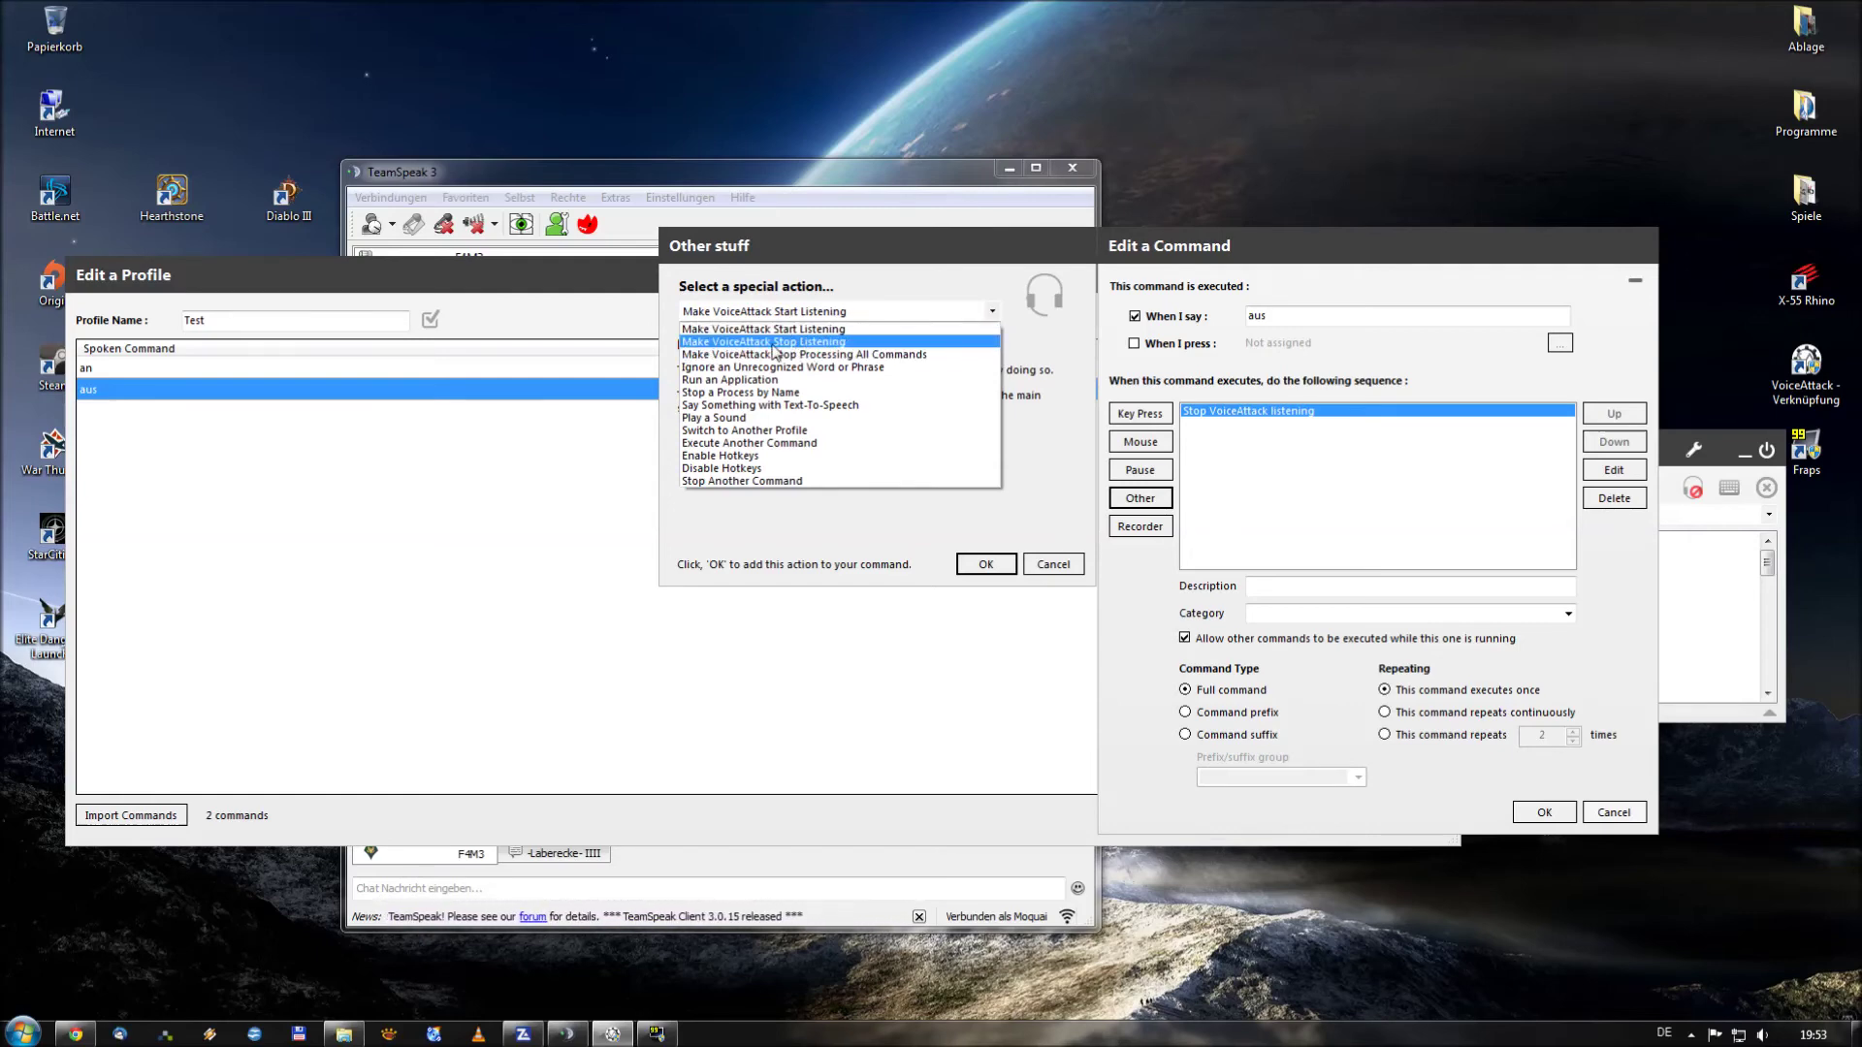
pyautogui.click(773, 344)
pyautogui.click(984, 565)
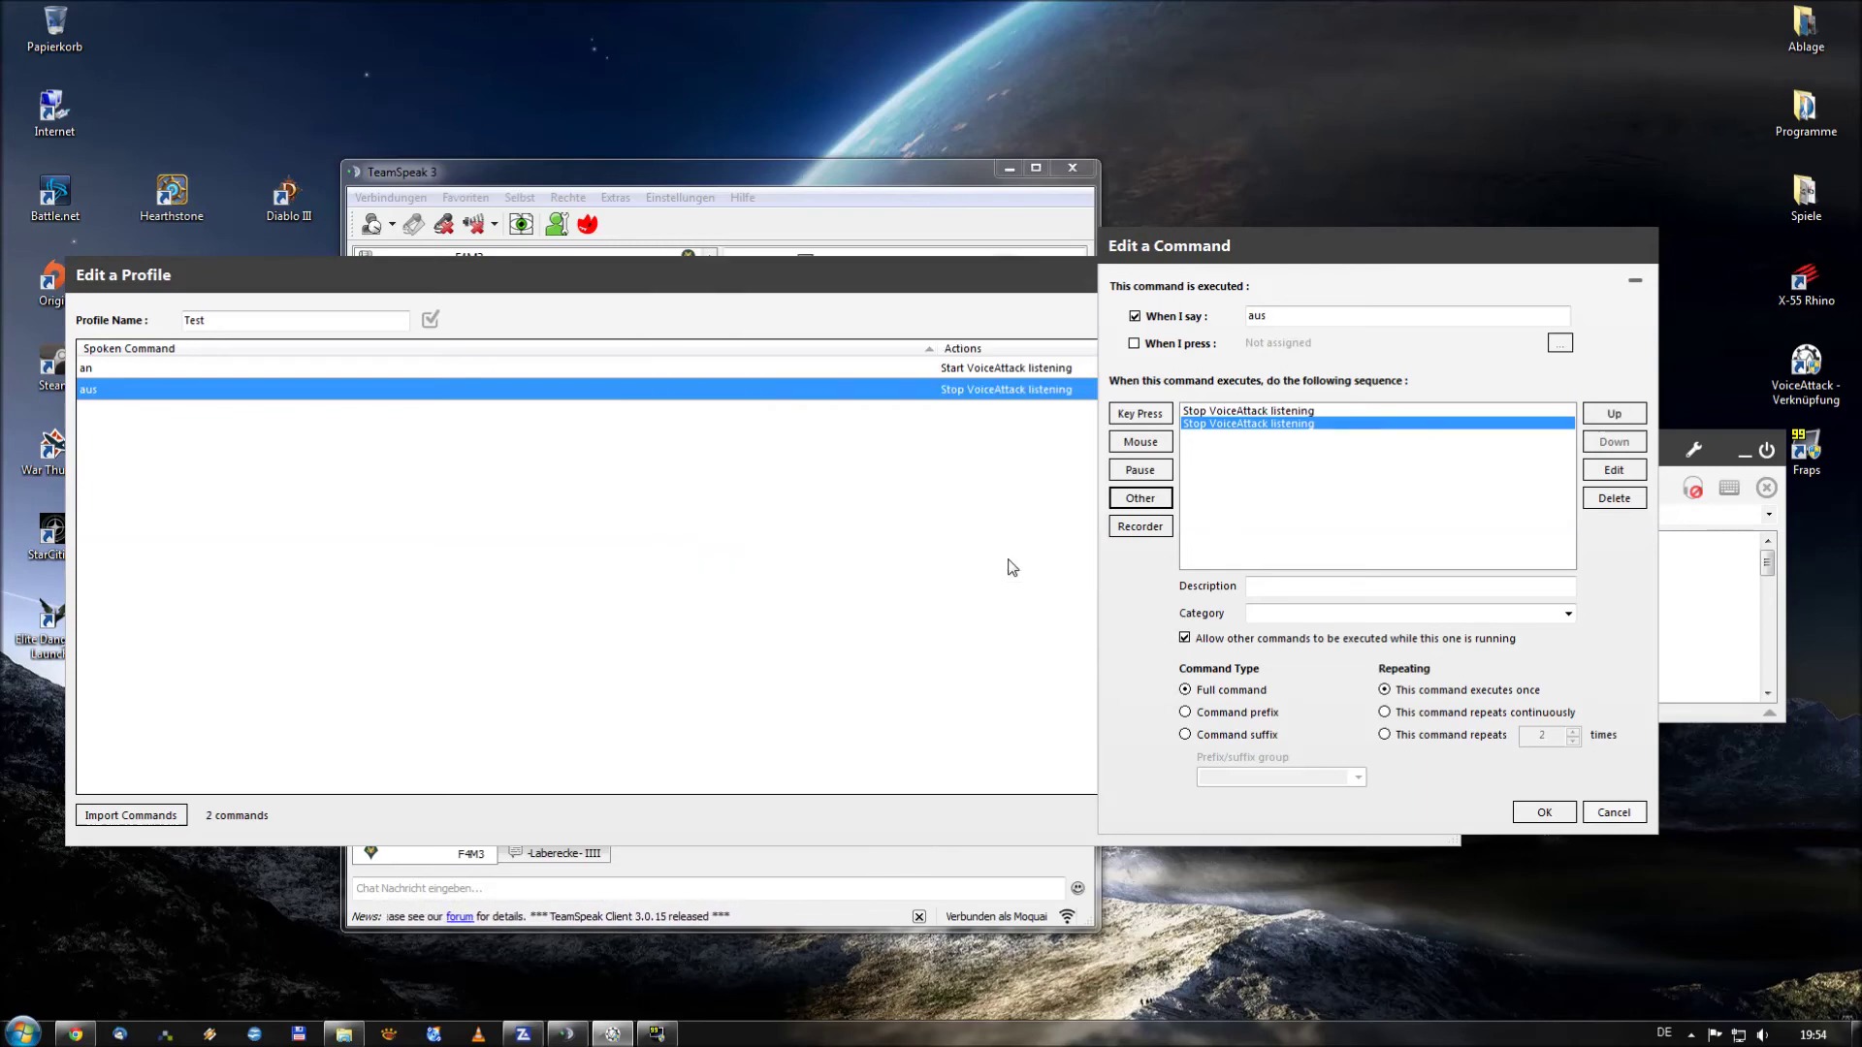
pyautogui.click(1614, 498)
pyautogui.click(1544, 812)
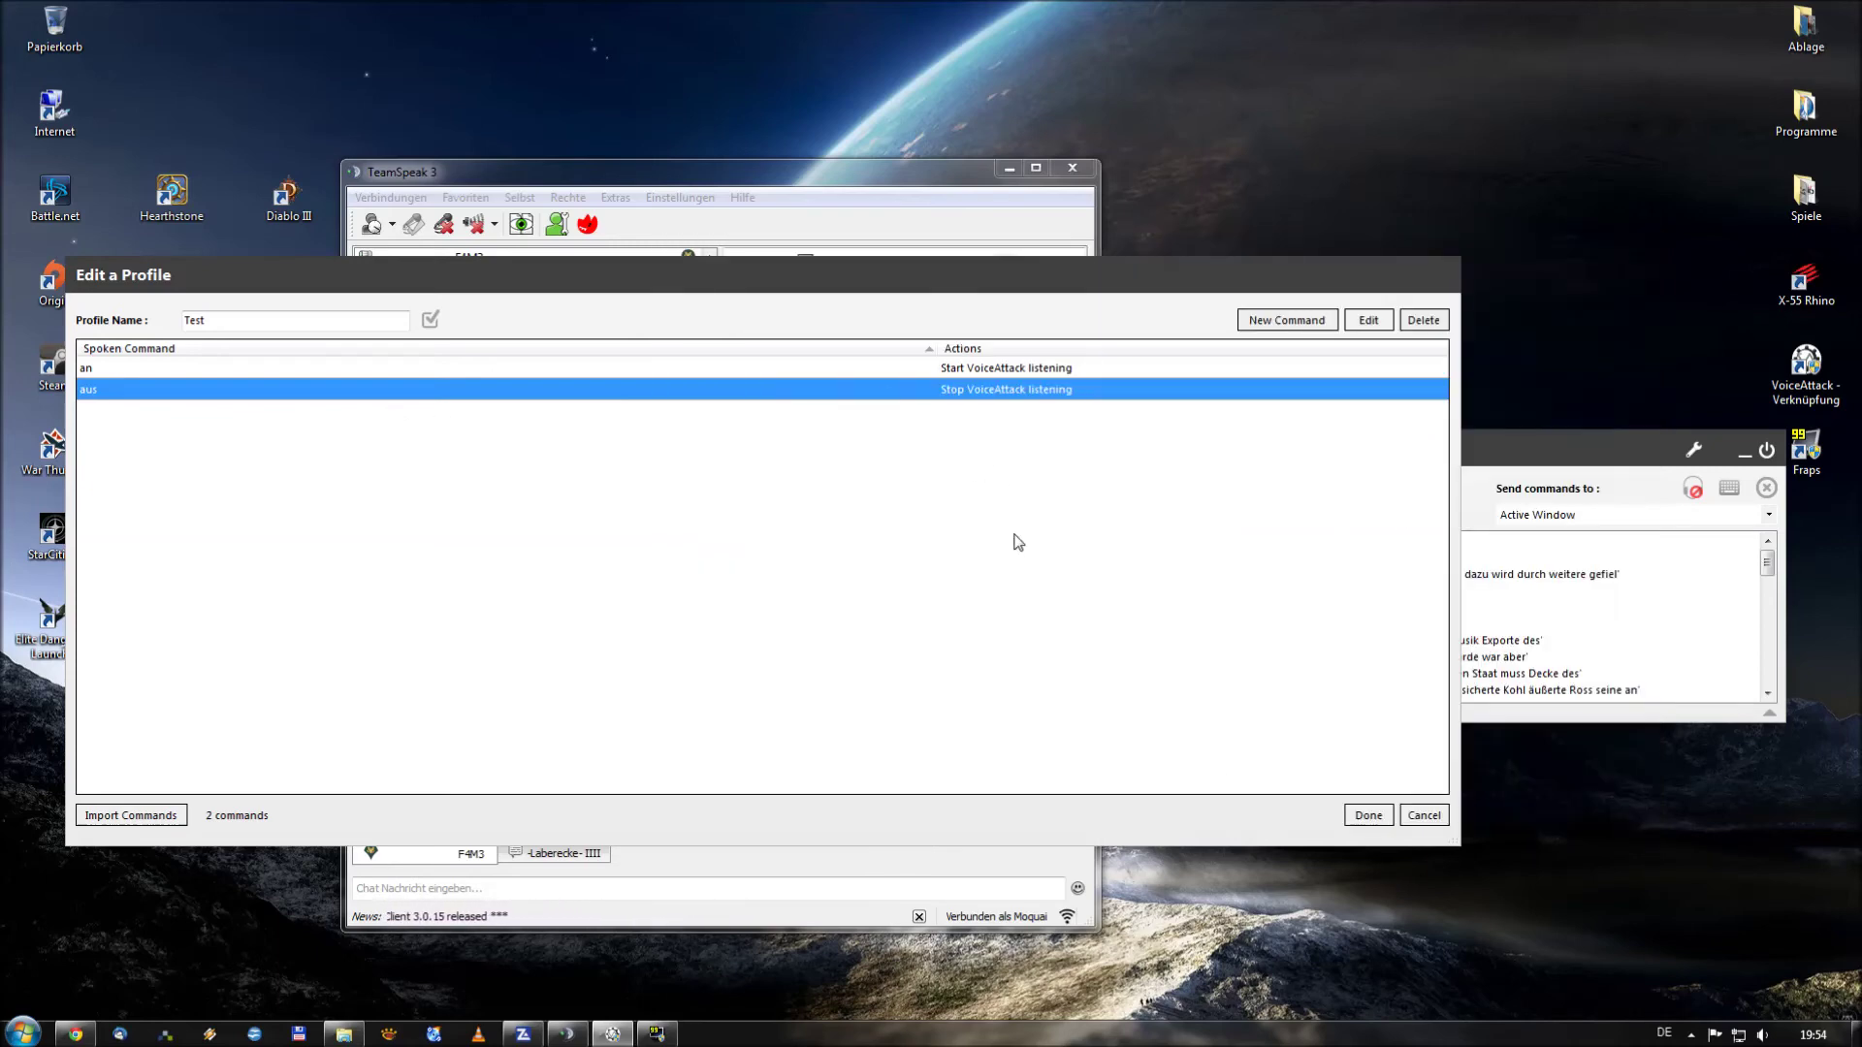
# Step: Review the actions assigned to the "an" and "aus" commands and finish editing the Test profile
pyautogui.click(972, 371)
pyautogui.click(950, 390)
pyautogui.click(951, 370)
pyautogui.click(951, 390)
pyautogui.click(1366, 815)
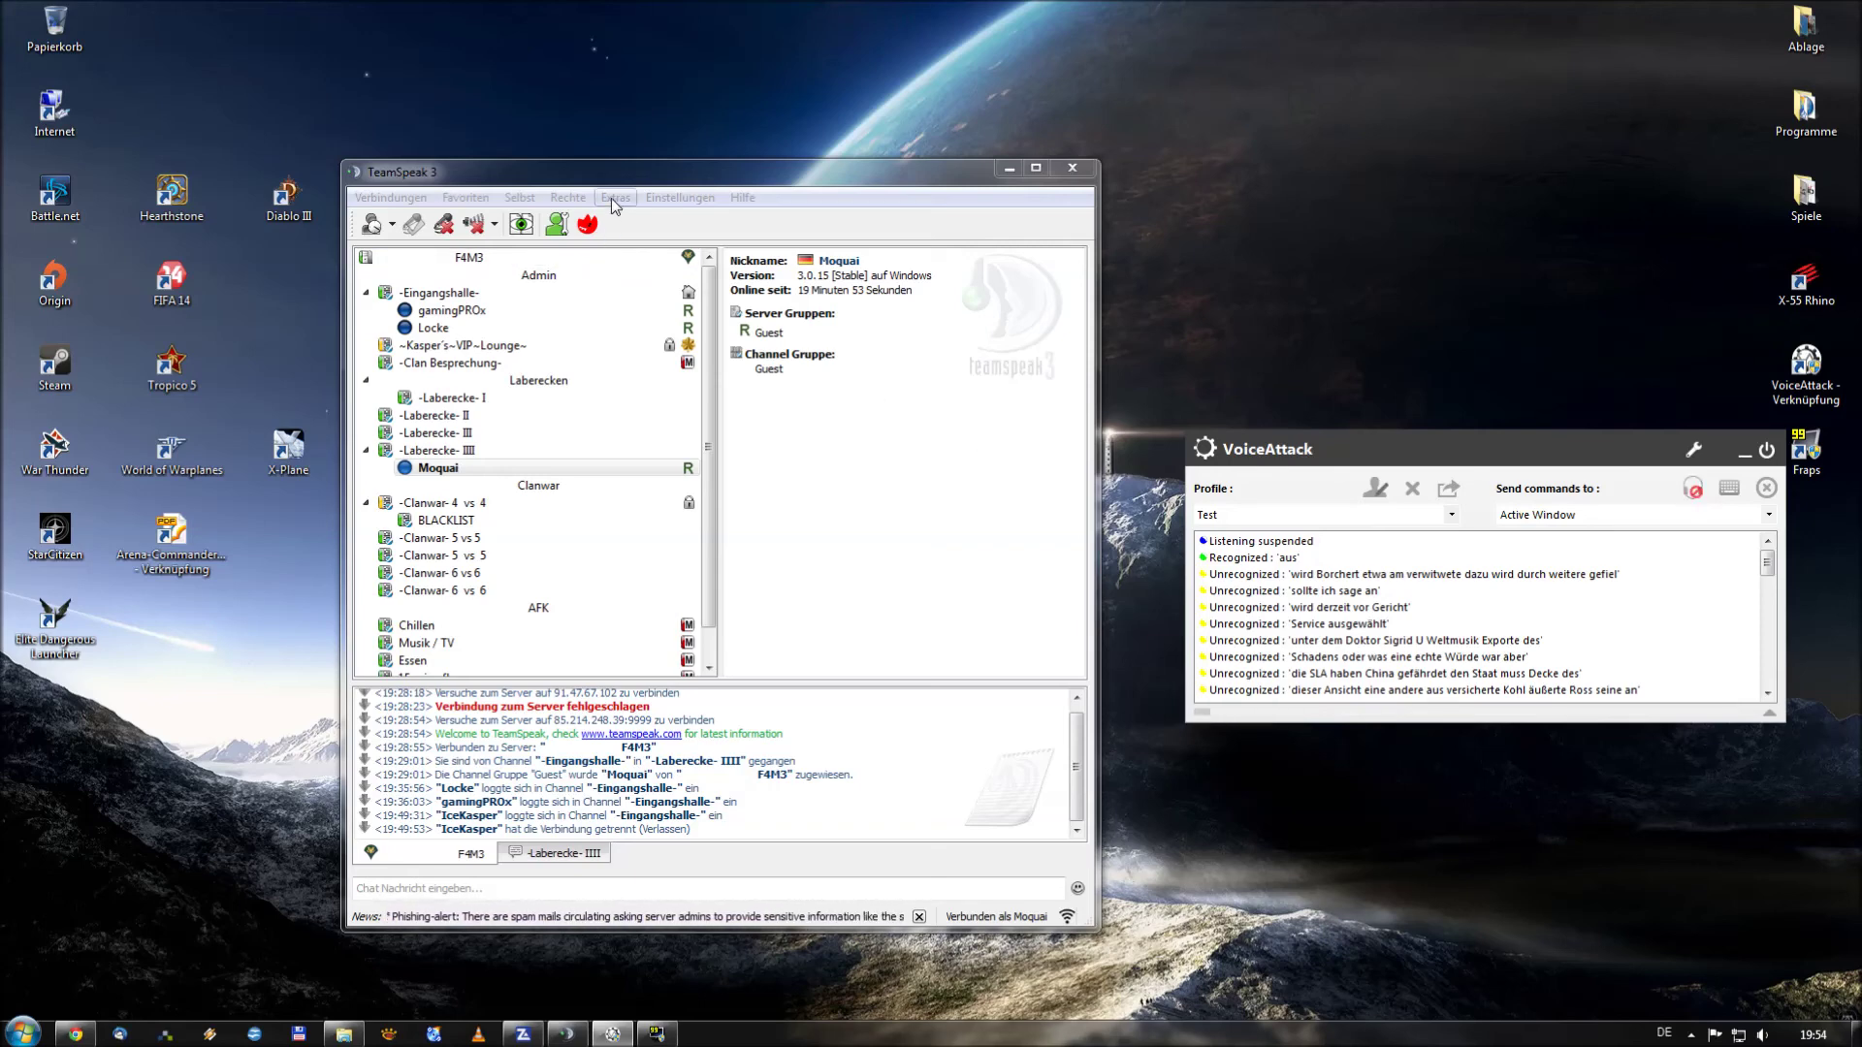
# Step: Set TeamSpeak's recording mode to continuous transmission (Dauersenden) and accept the options
pyautogui.click(680, 197)
pyautogui.click(697, 301)
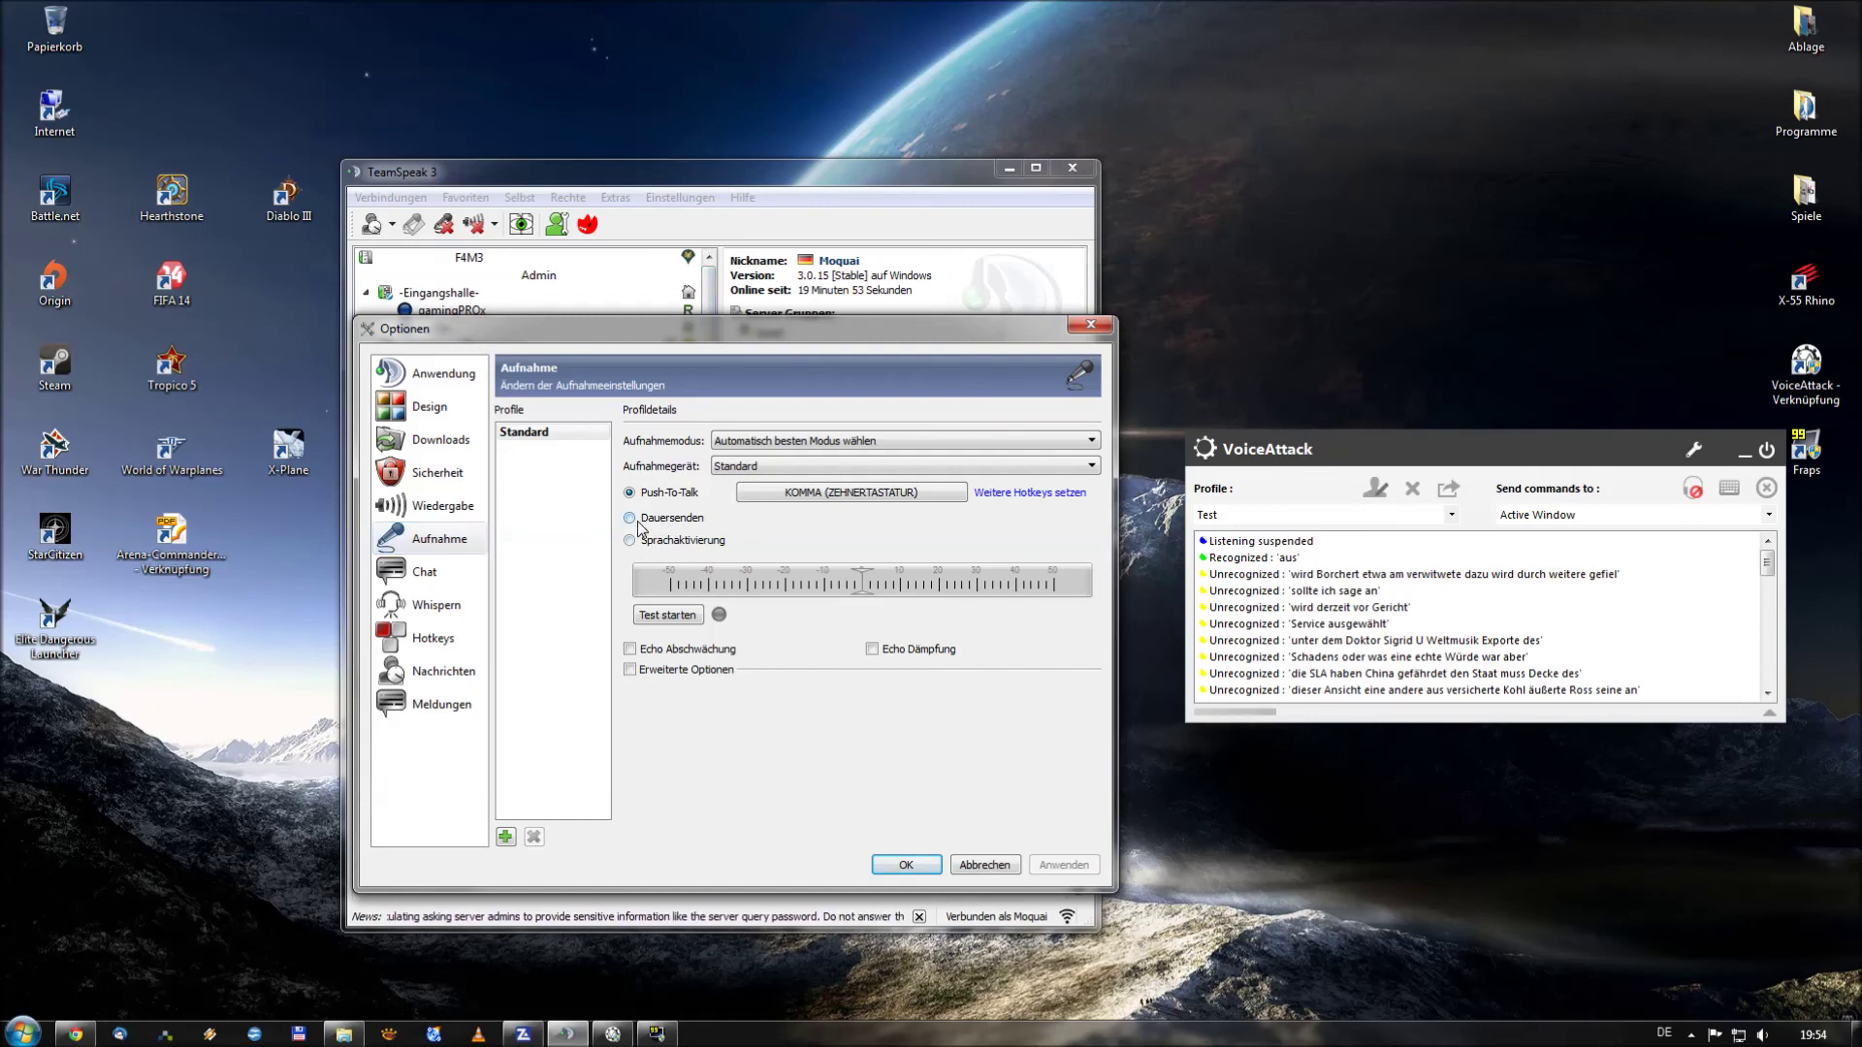
pyautogui.click(630, 518)
pyautogui.click(904, 865)
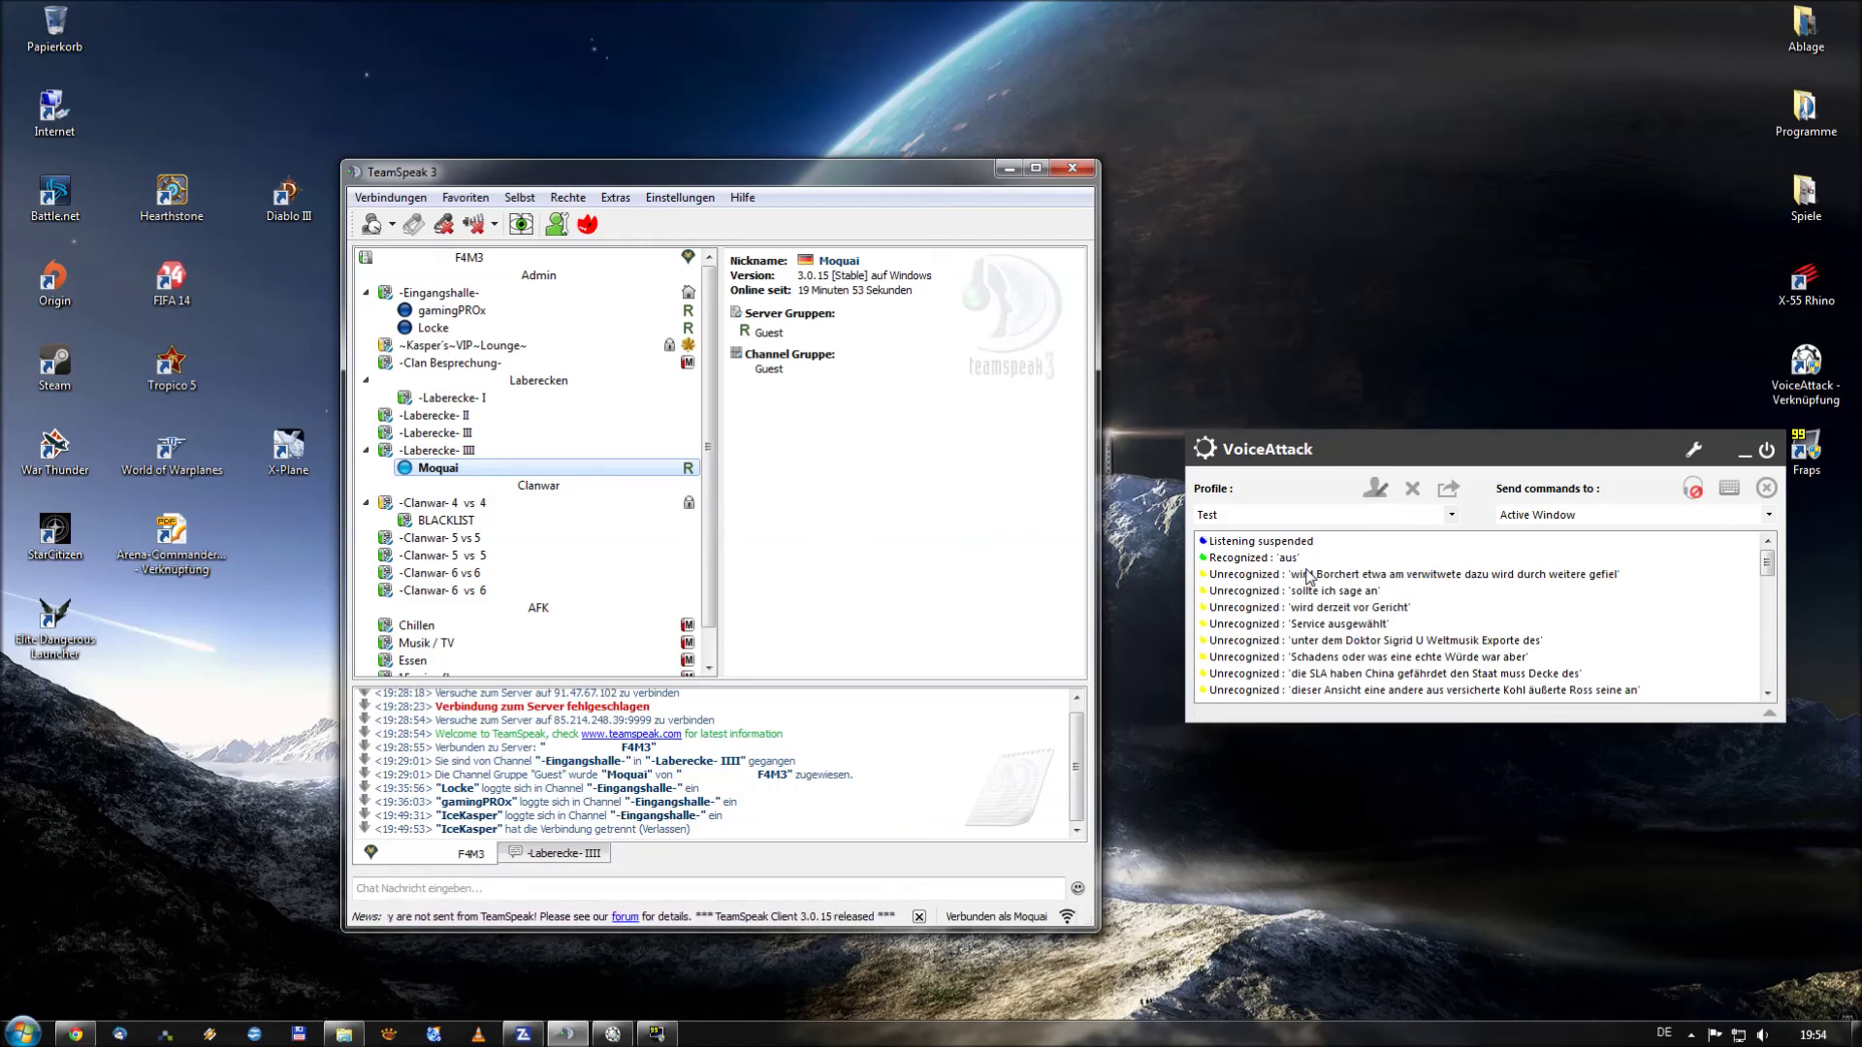
# Step: Resume listening in VoiceAttack and select the newest entry in its log
pyautogui.press('Scroll_Lock')
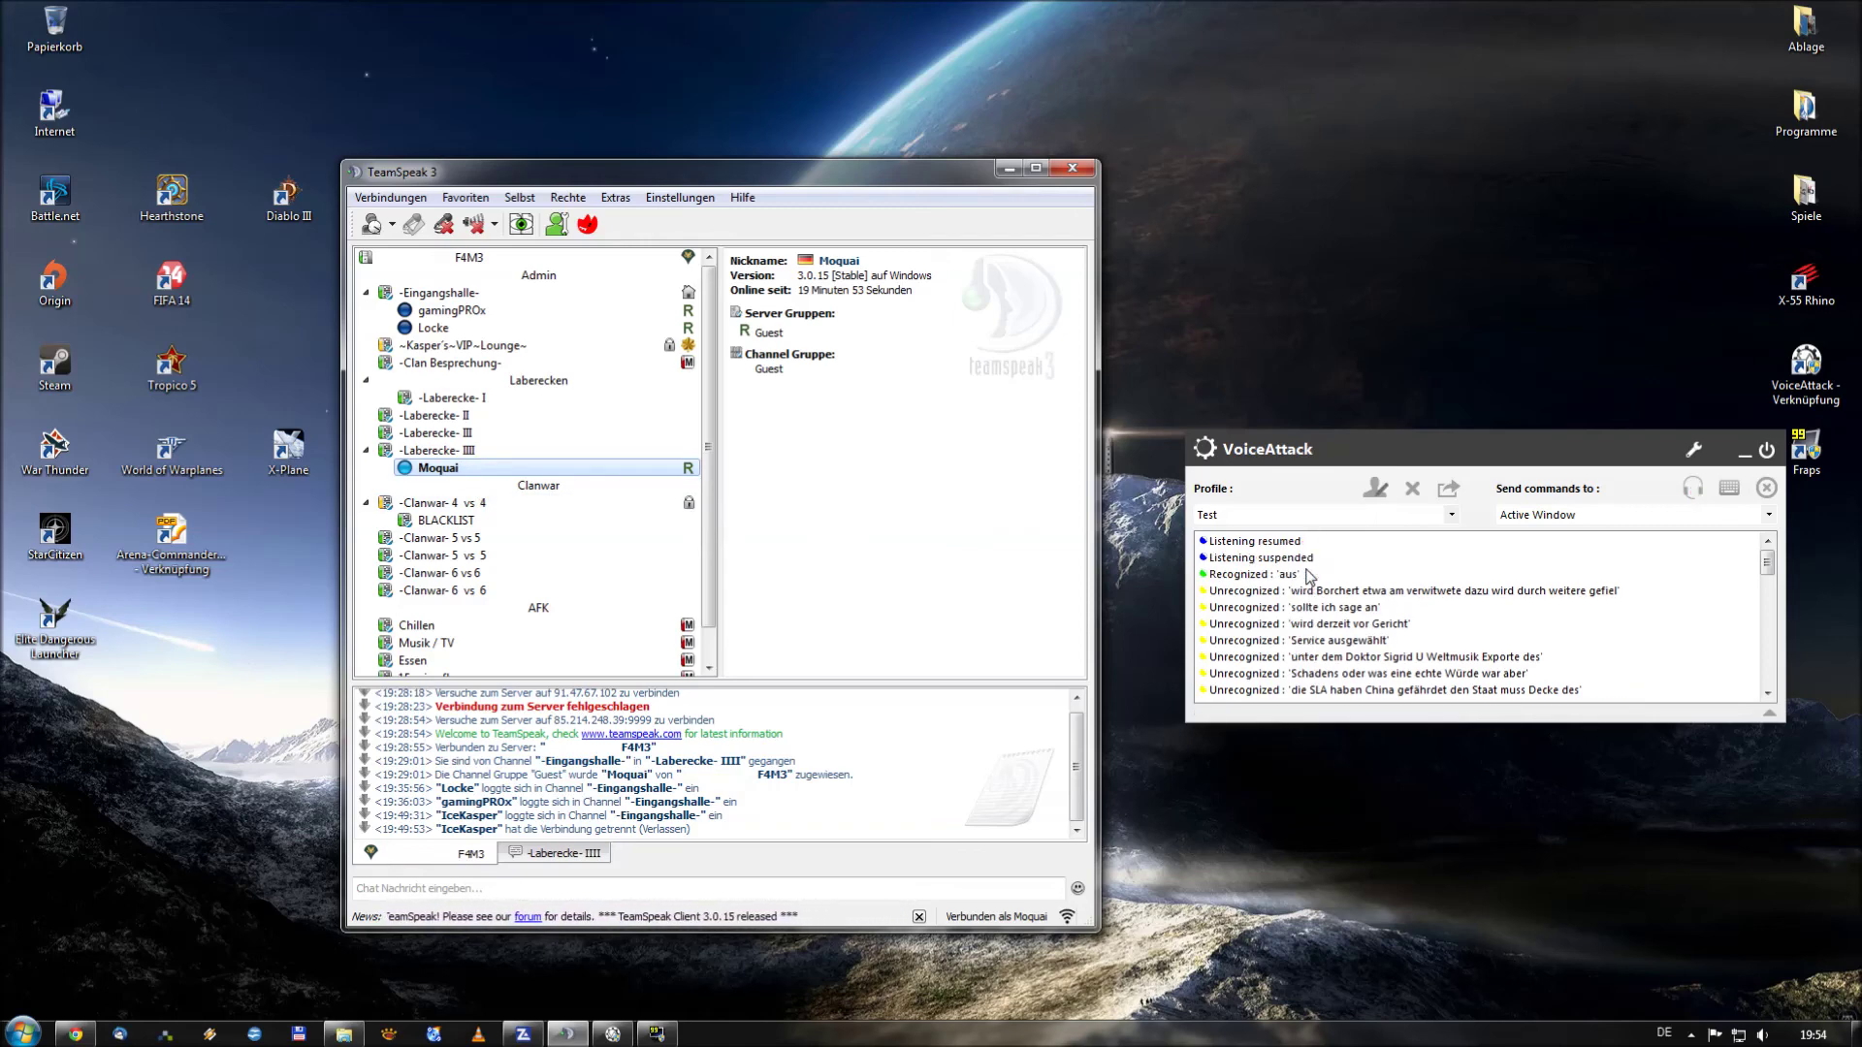
pyautogui.click(1266, 543)
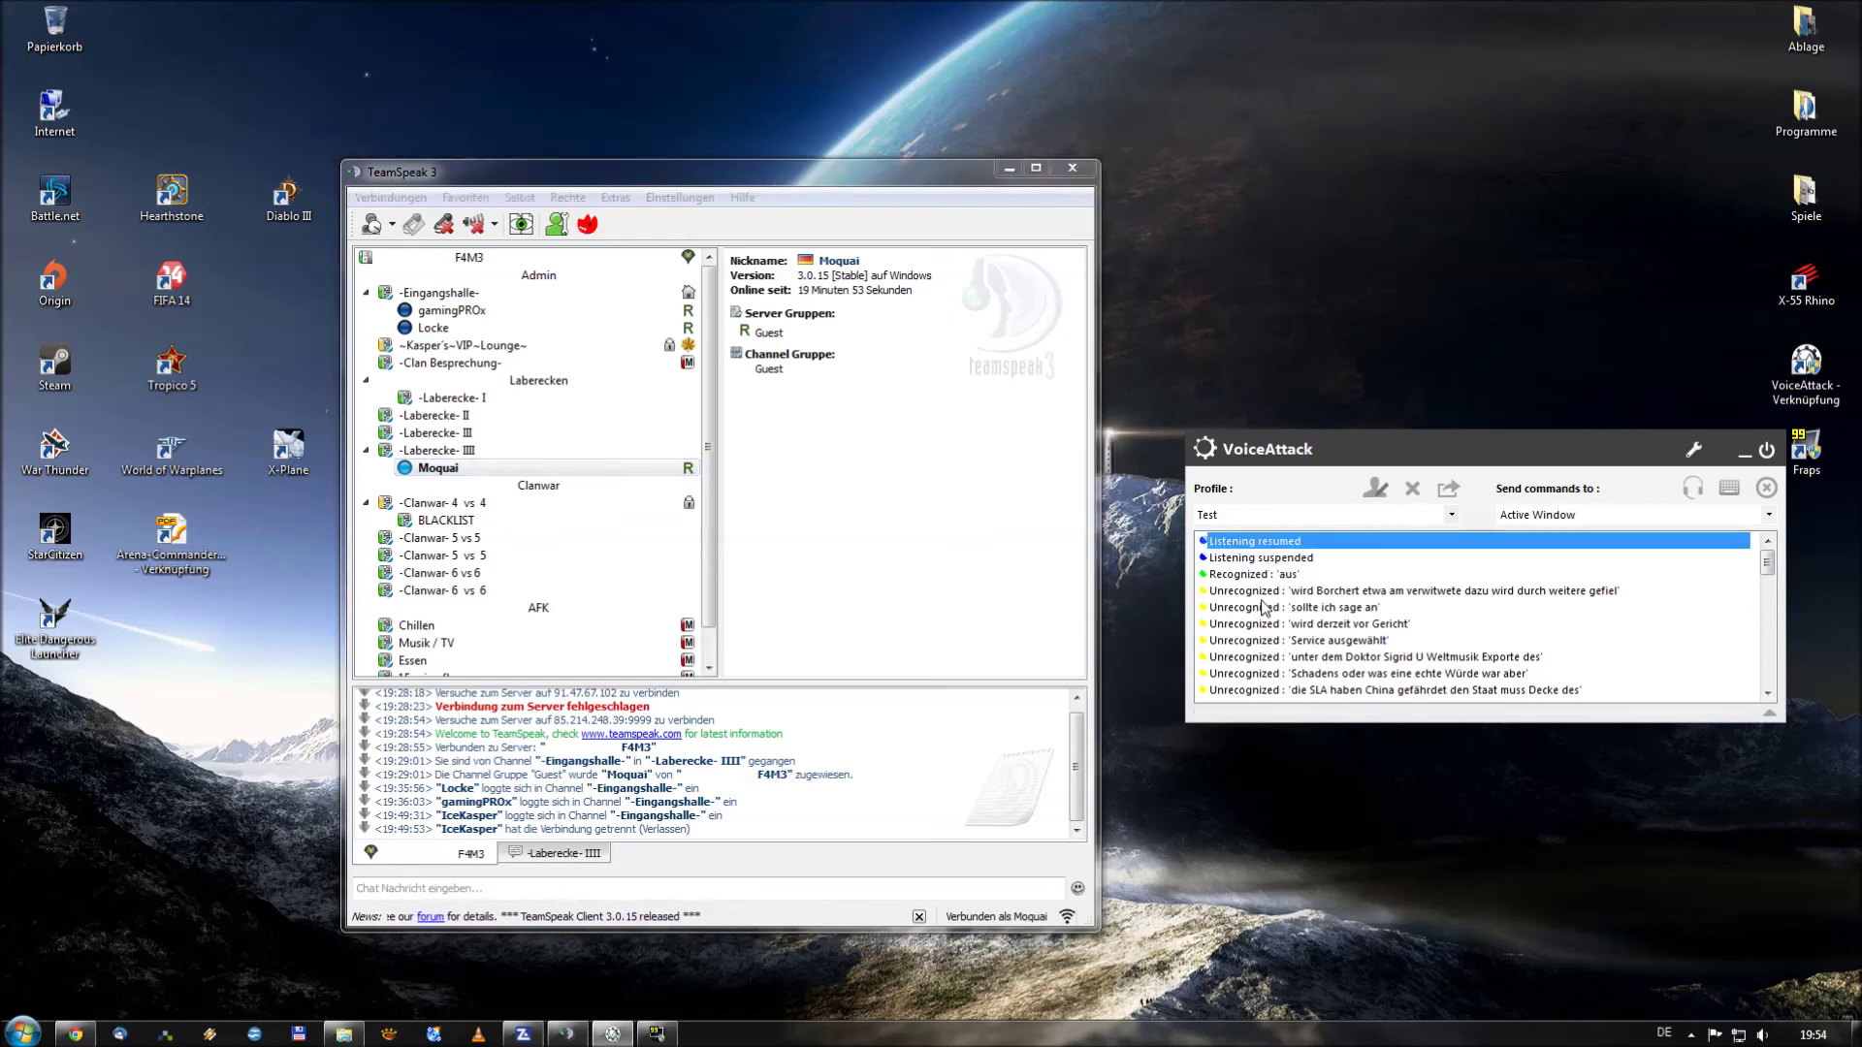